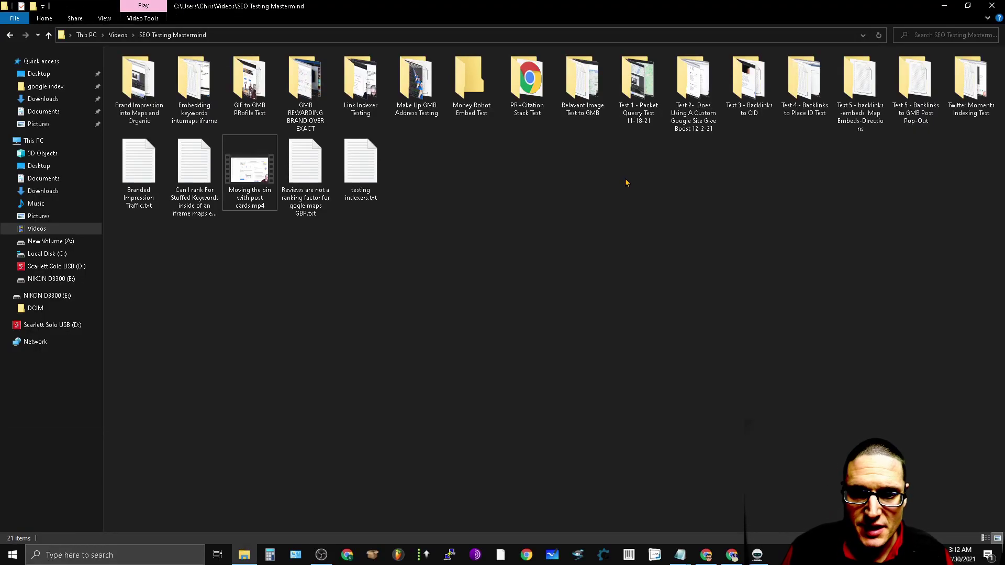
- Open the Money Robot Embed Test folder to reach the Youtube Embed Test notes
{"action": "double_click", "coordinate": [489, 89]}
{"action": "double_click", "coordinate": [139, 79]}
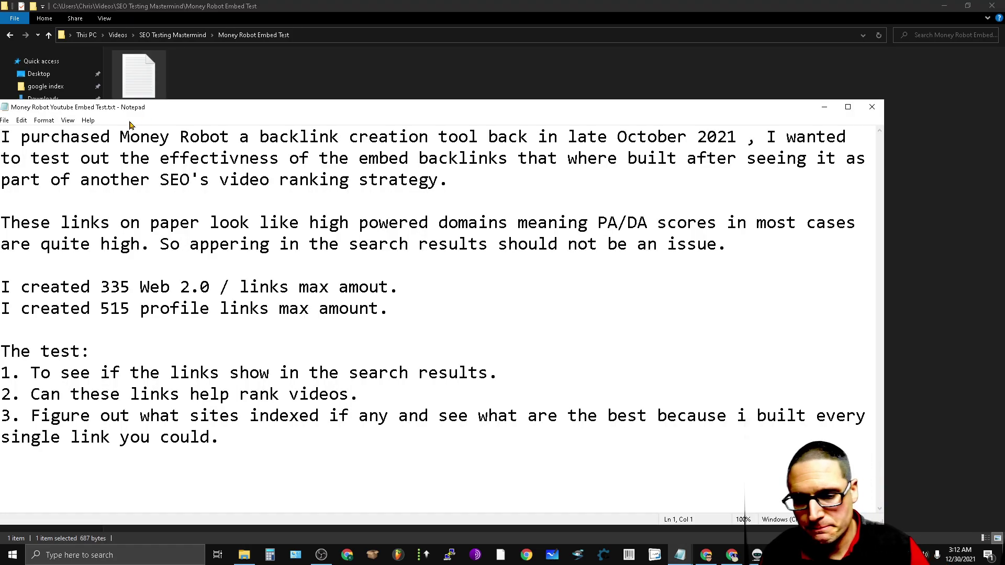
{"action": "left_click_drag", "start_coordinate": [163, 109], "coordinate": [208, 54]}
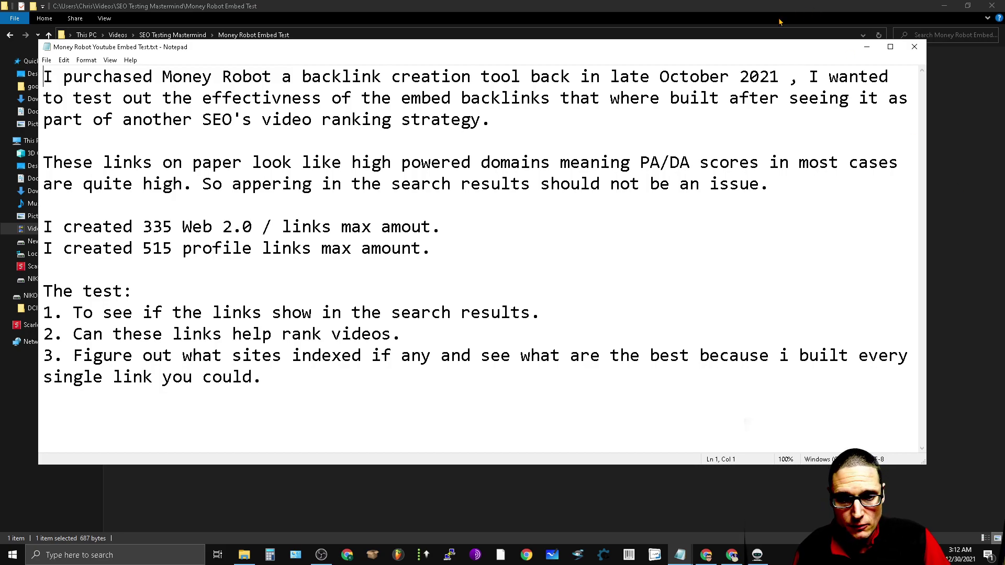
{"action": "left_click_drag", "start_coordinate": [810, 77], "coordinate": [854, 94]}
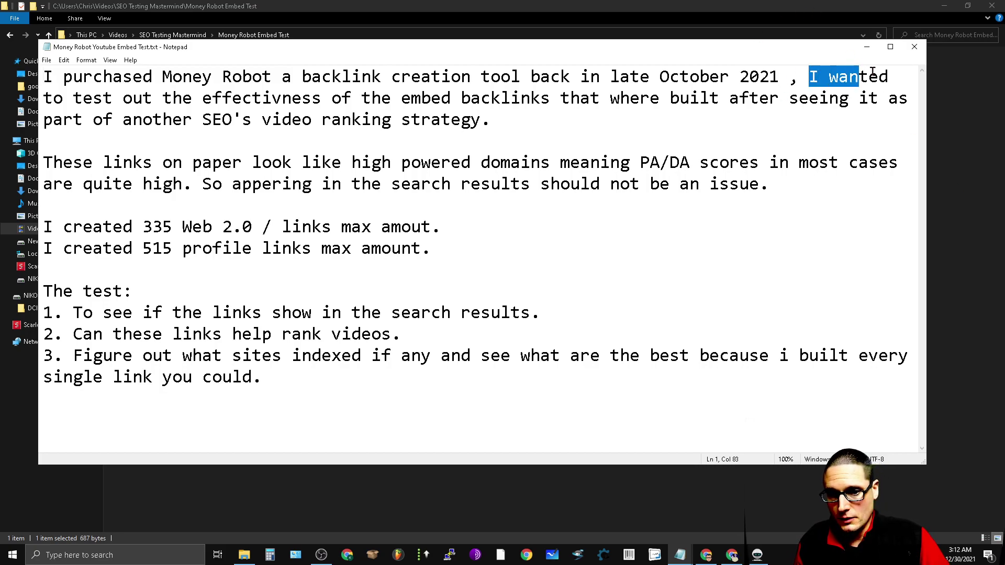
{"action": "left_click", "coordinate": [911, 124]}
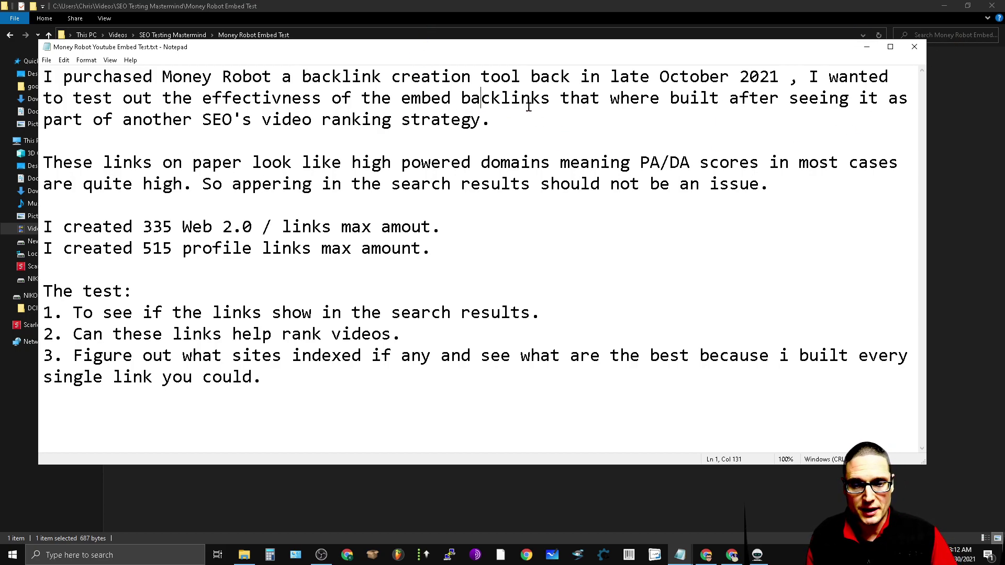
{"action": "left_click_drag", "start_coordinate": [529, 106], "coordinate": [531, 78]}
{"action": "left_click", "coordinate": [506, 141]}
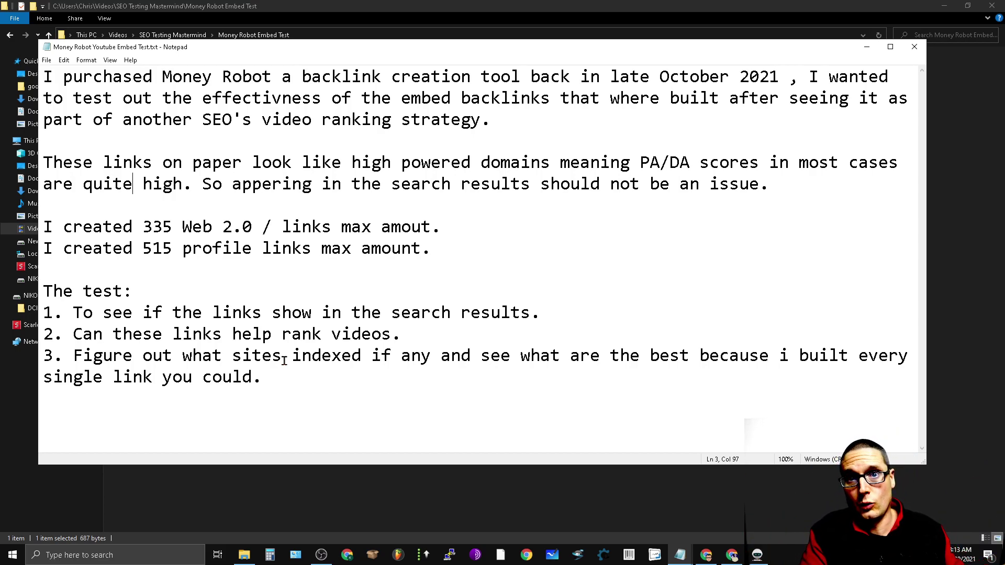
- Turn the first two test points into questions, adding 'on Google and in Youtube' to the second
{"action": "triple_click", "coordinate": [565, 309]}
{"action": "left_click", "coordinate": [251, 373]}
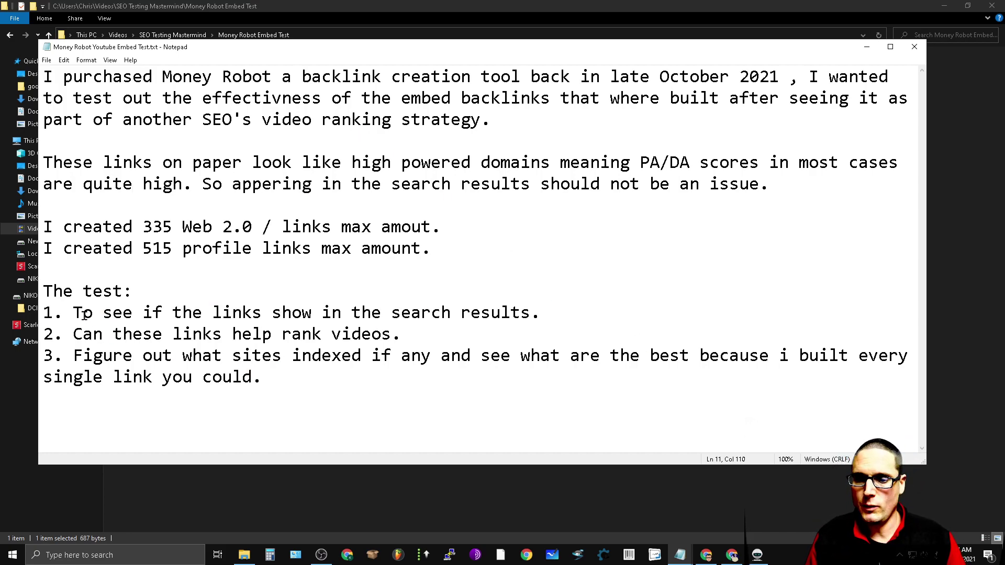
{"action": "left_click_drag", "start_coordinate": [73, 313], "coordinate": [550, 314]}
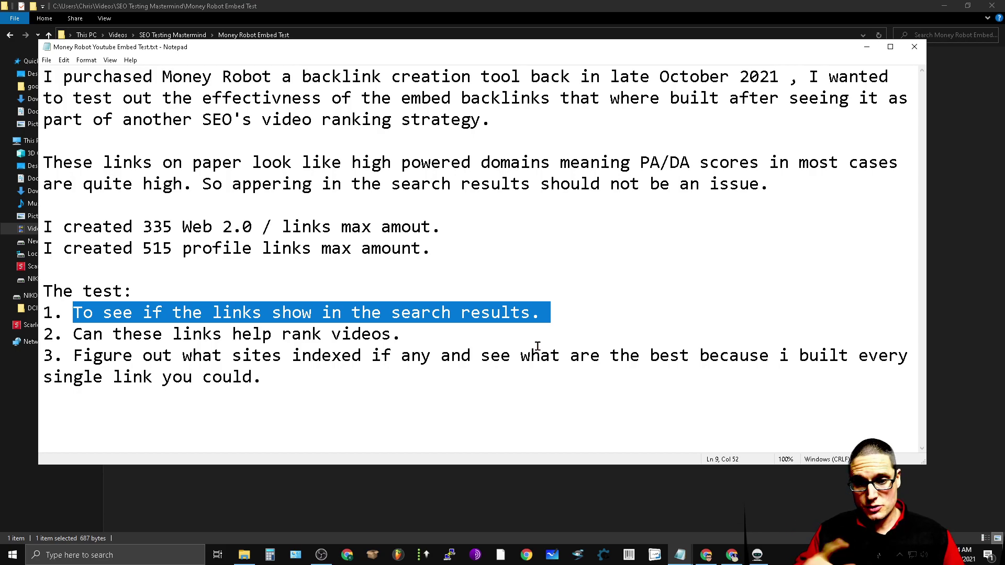
{"action": "left_click", "coordinate": [270, 377]}
{"action": "left_click_drag", "start_coordinate": [403, 330], "coordinate": [203, 334]}
{"action": "left_click", "coordinate": [421, 327]}
{"action": "key", "text": "BackSpace"}
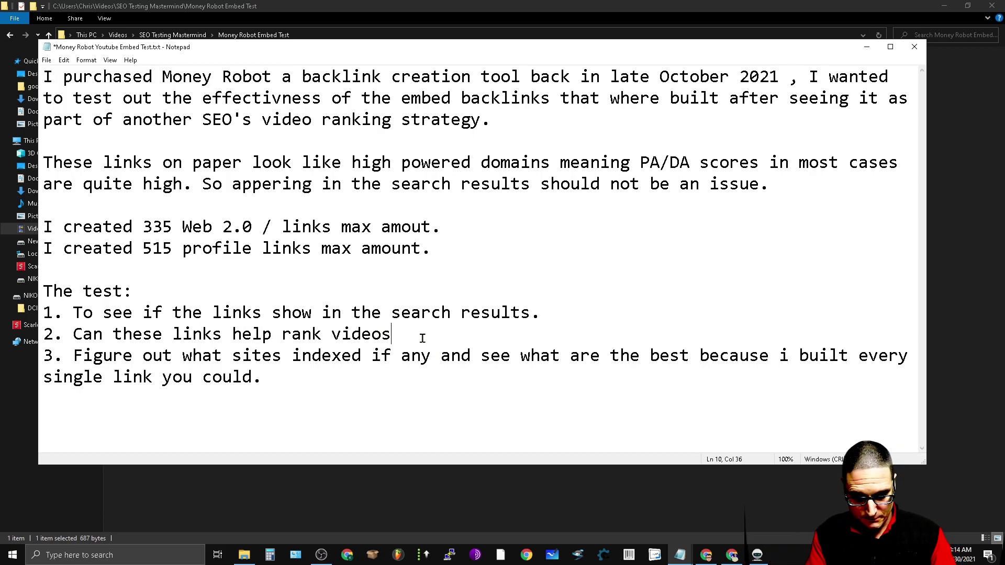
{"action": "type", "text": "on Google"}
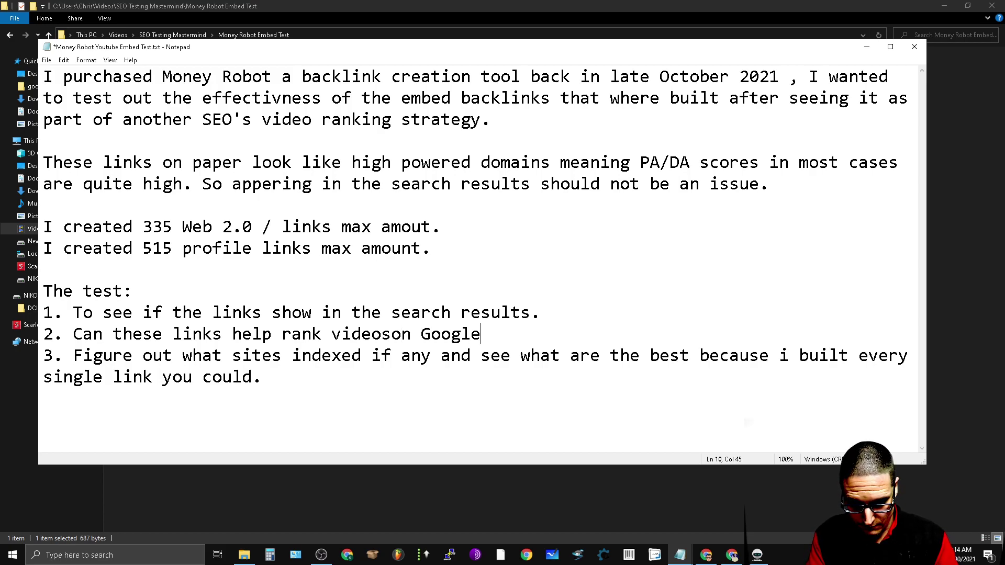
{"action": "type", "text": " and in Youtube?"}
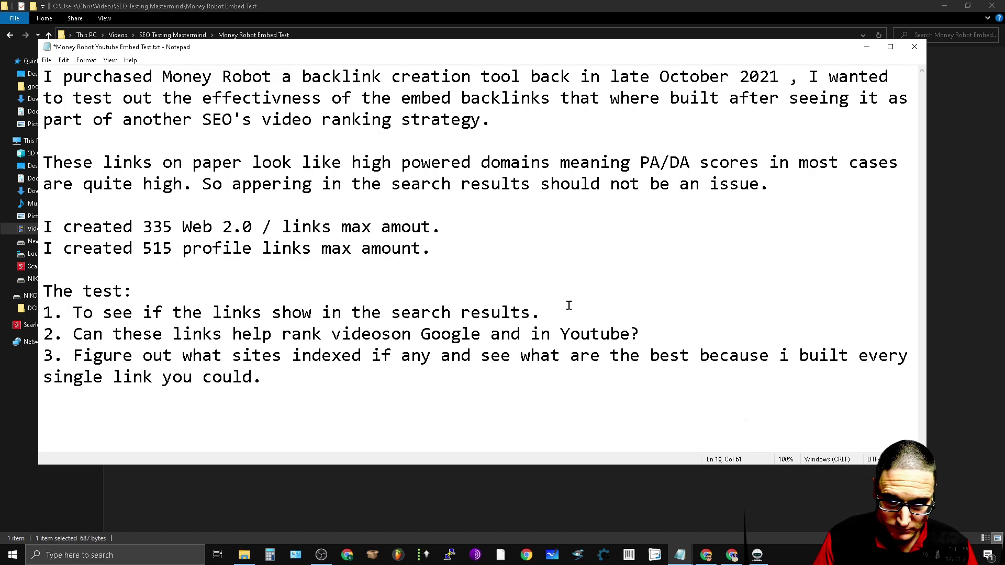
{"action": "left_click", "coordinate": [569, 313]}
{"action": "type", "text": "?"}
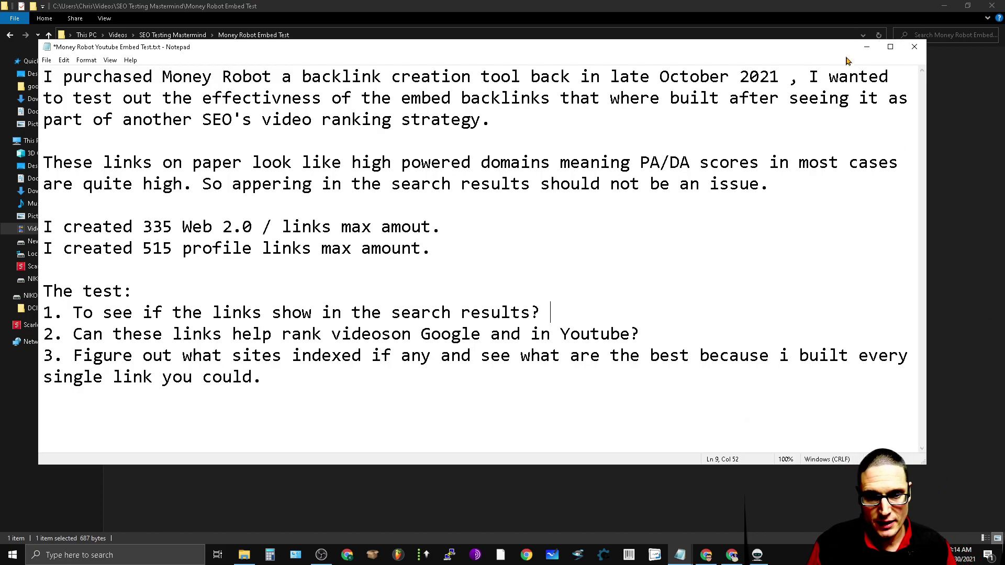
{"action": "left_click", "coordinate": [867, 49]}
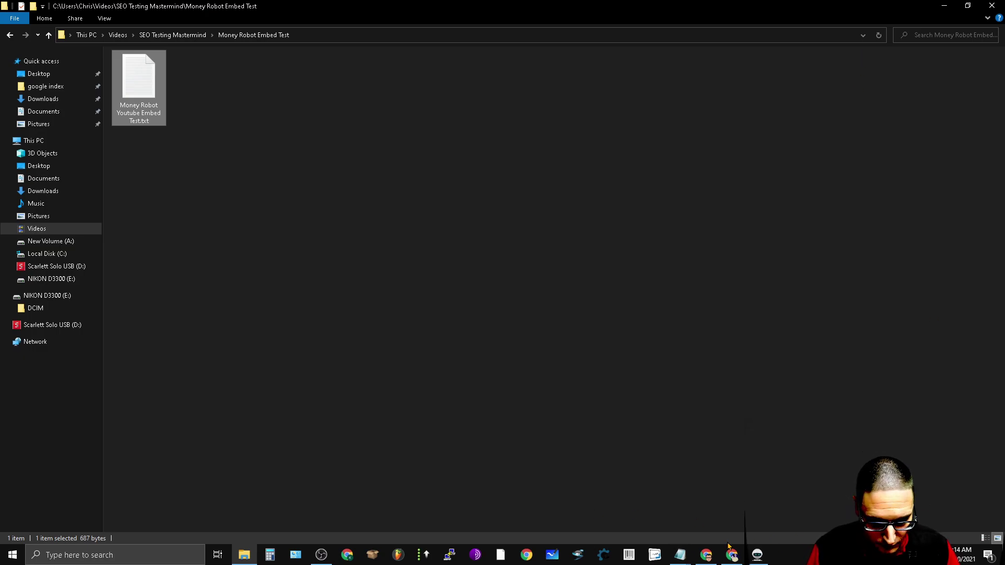
- In Money Robot, list the profile and wiki user URLs built for My first Project
{"action": "left_click", "coordinate": [758, 555]}
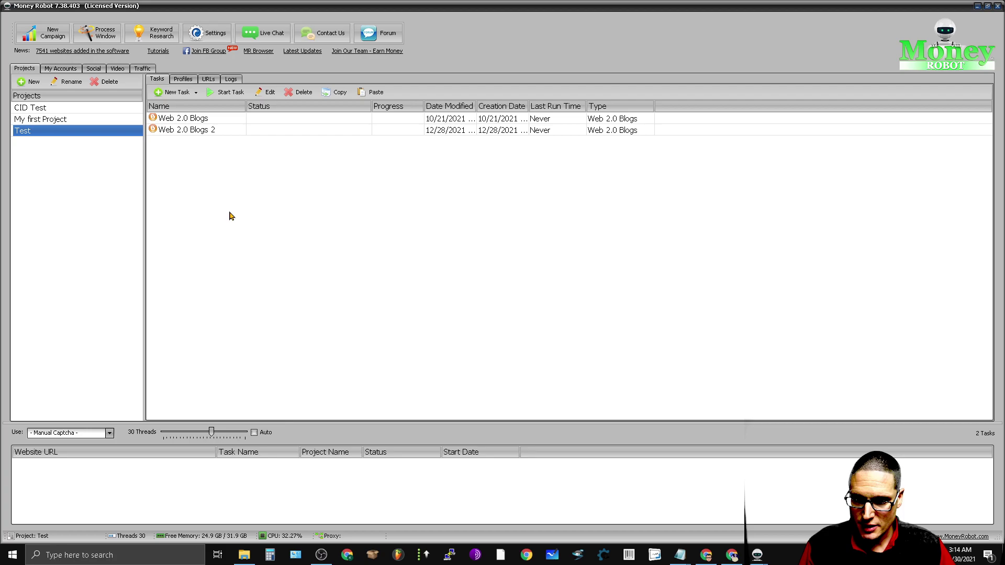
{"action": "left_click", "coordinate": [189, 132]}
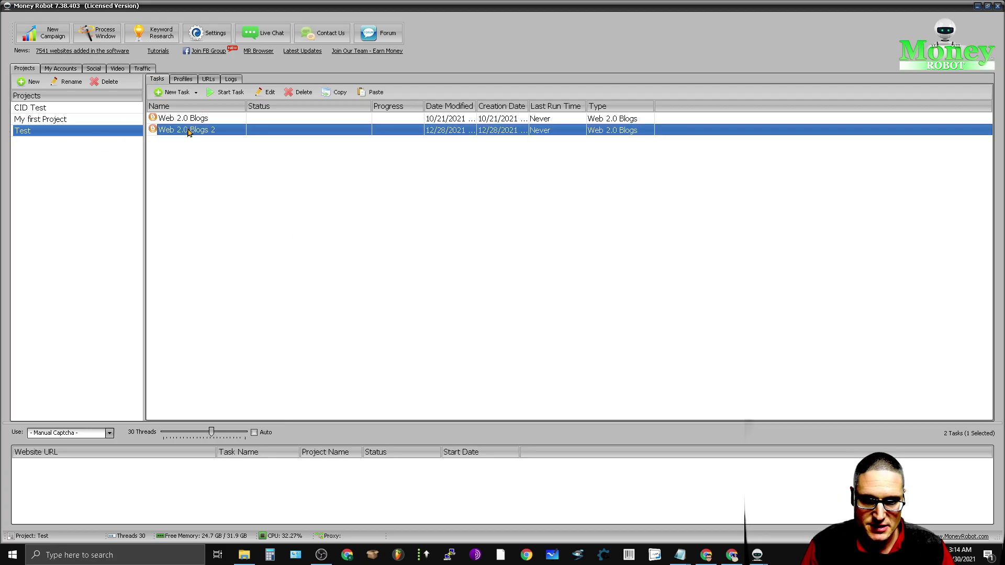
{"action": "right_click", "coordinate": [189, 132]}
{"action": "mouse_move", "coordinate": [213, 134]}
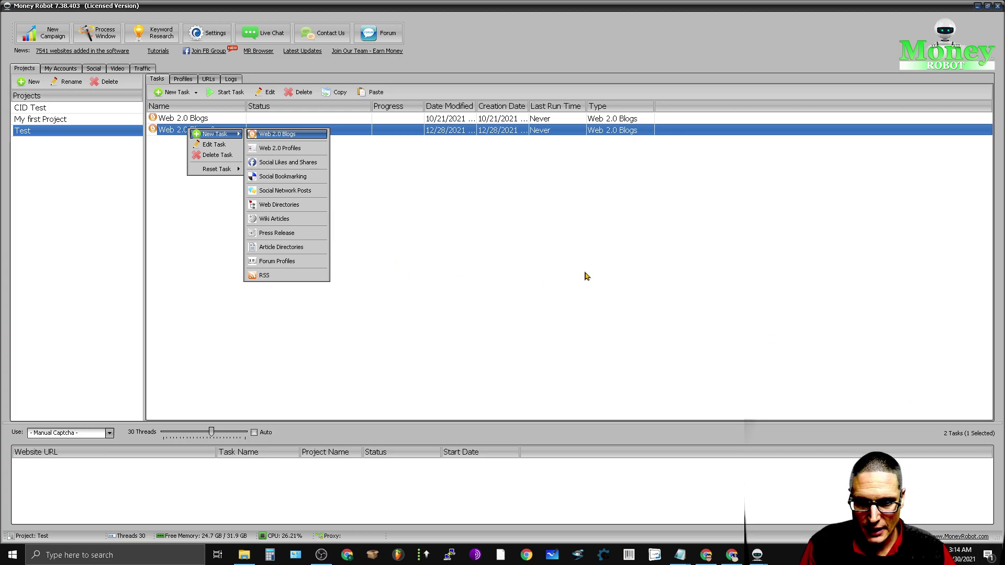
{"action": "left_click", "coordinate": [586, 276]}
{"action": "left_click", "coordinate": [160, 127]}
{"action": "right_click", "coordinate": [161, 127]}
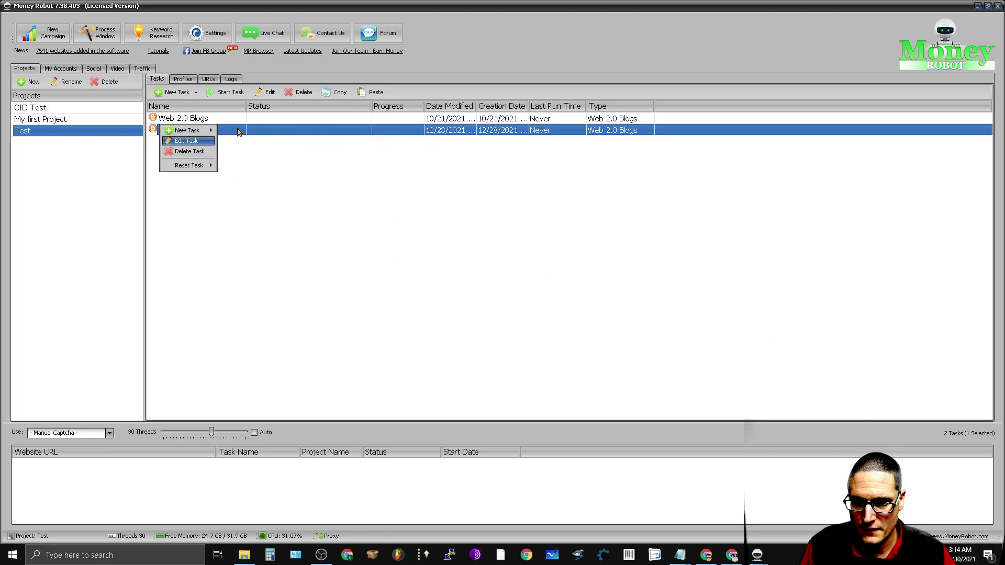
{"action": "left_click", "coordinate": [186, 79]}
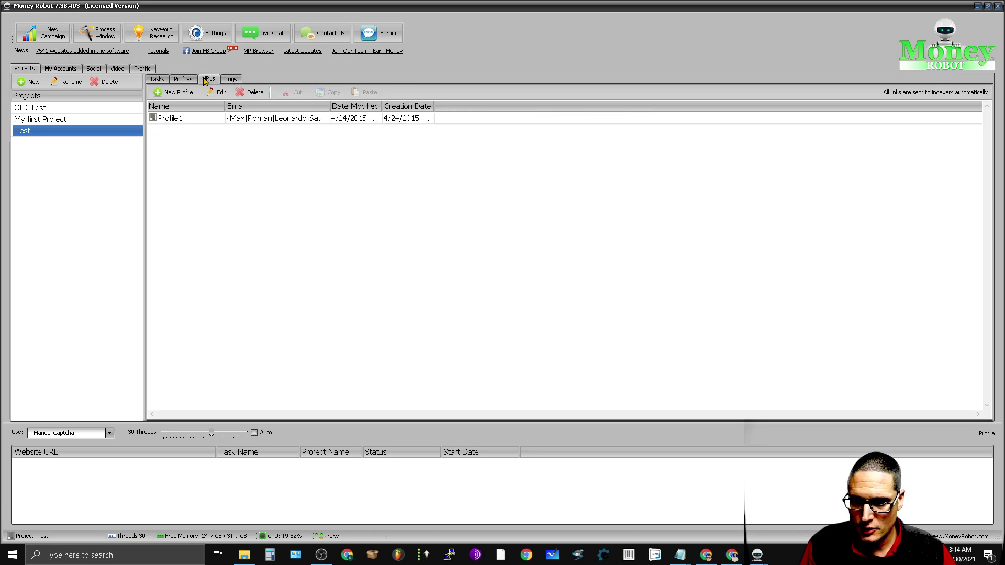
{"action": "left_click", "coordinate": [44, 108]}
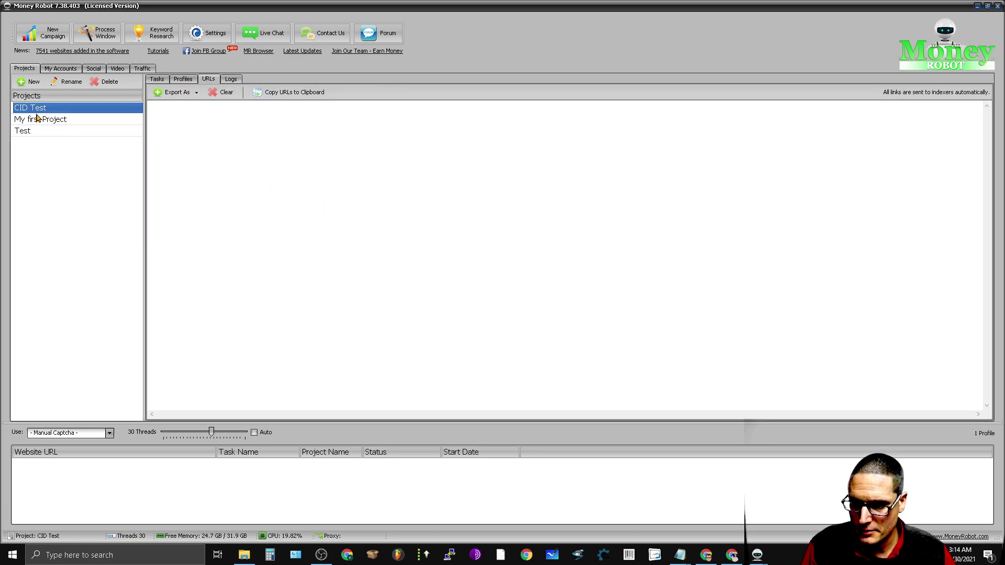
{"action": "left_click", "coordinate": [37, 119]}
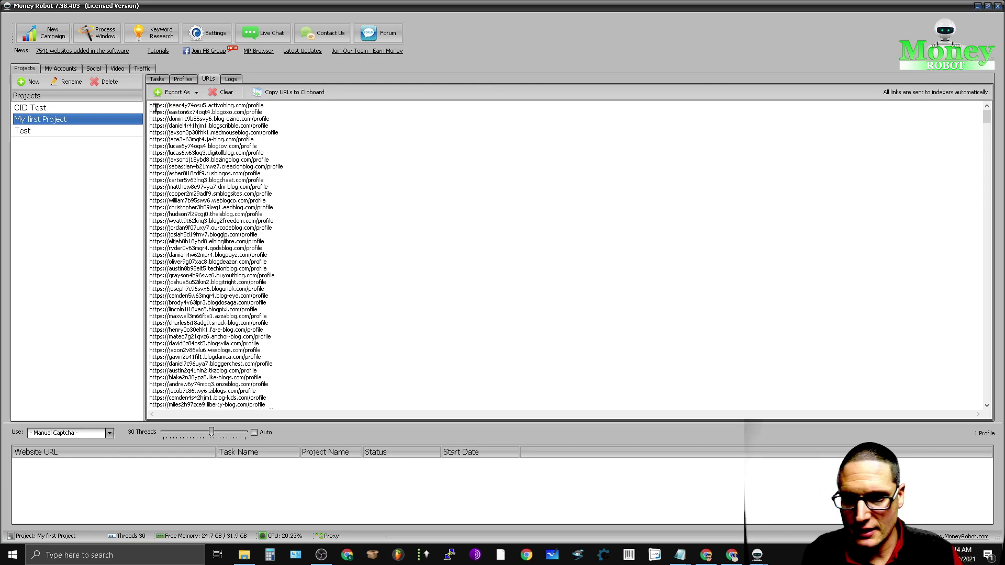
{"action": "left_click_drag", "start_coordinate": [155, 107], "coordinate": [605, 347]}
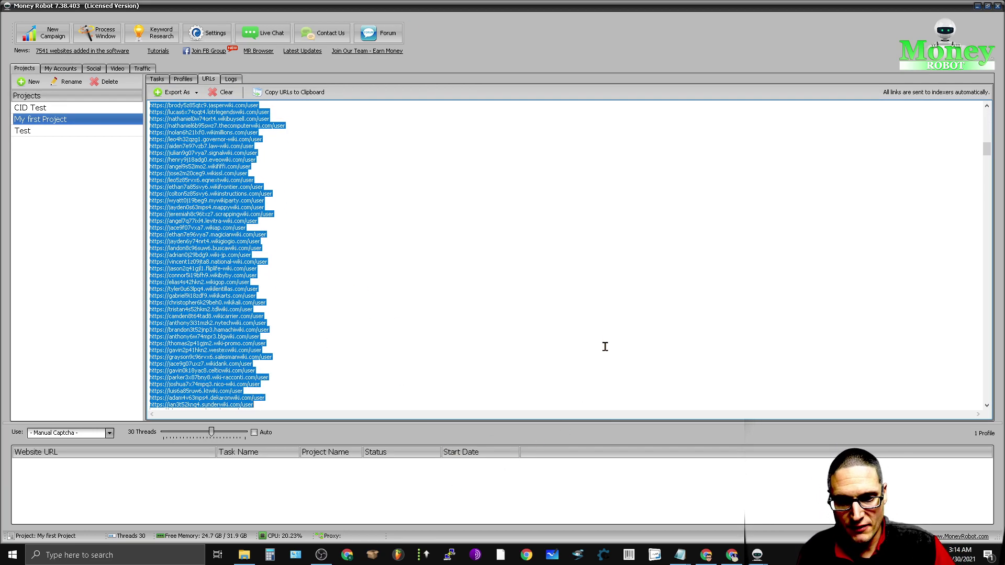
{"action": "left_click", "coordinate": [605, 347]}
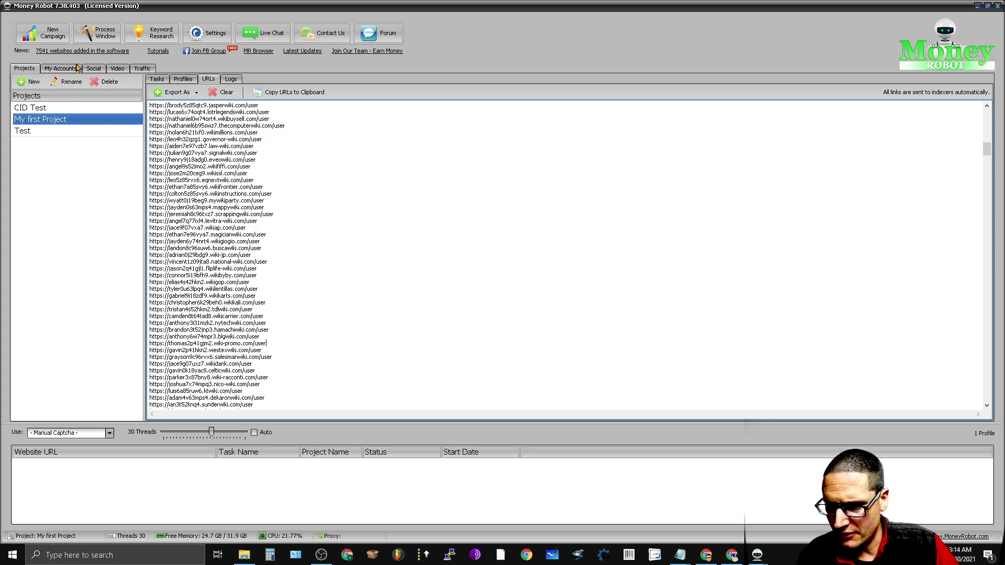
- Review the account totals (335 Web 2.0 blogs, 515 profiles, 850 overall), then minimize Money Robot
{"action": "left_click", "coordinate": [61, 70]}
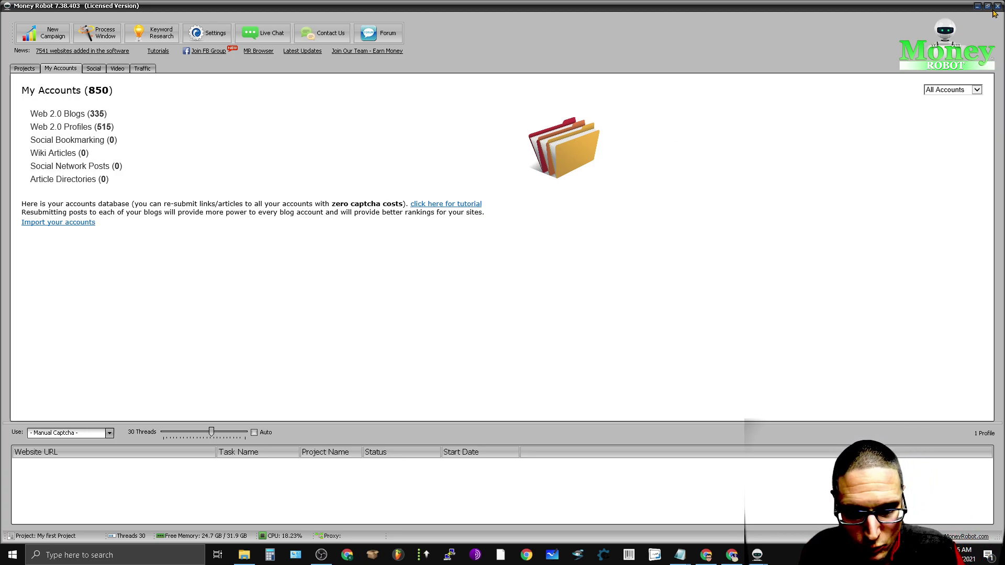
{"action": "left_click", "coordinate": [978, 6]}
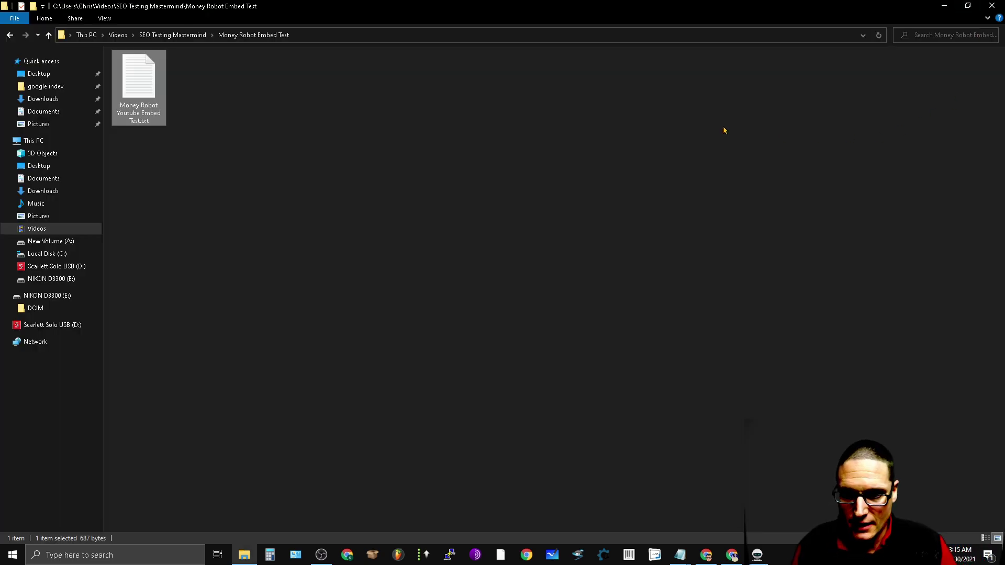
- In Chrome, compare the New York SEO page with its page source showing the embed
{"action": "left_click", "coordinate": [945, 6]}
{"action": "left_click", "coordinate": [539, 6]}
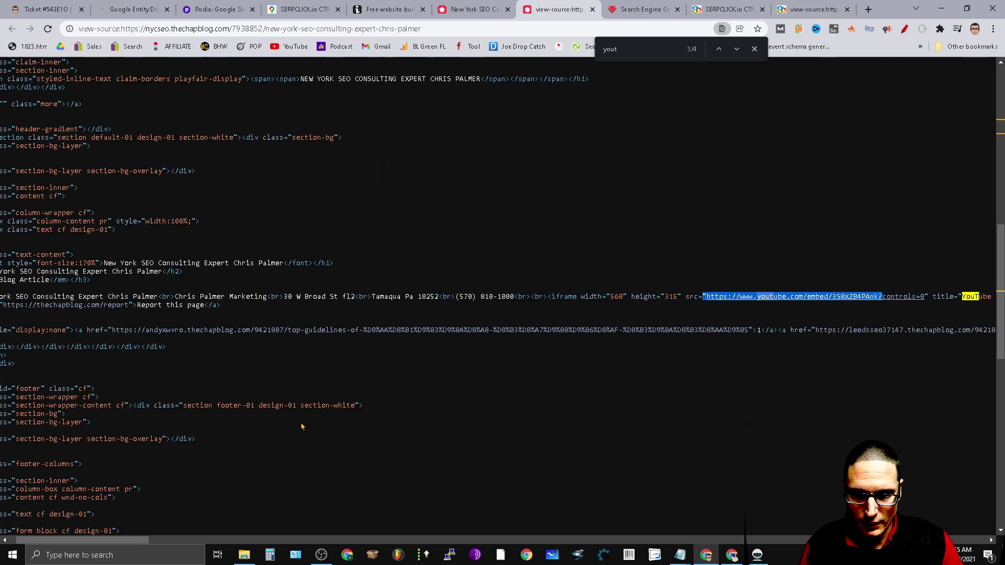
{"action": "left_click", "coordinate": [471, 9]}
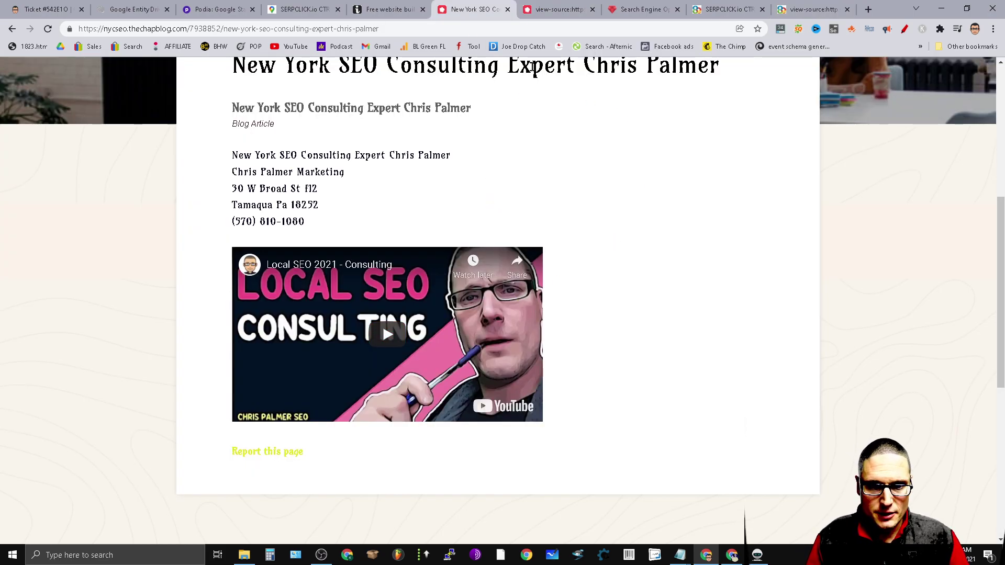
{"action": "left_click", "coordinate": [534, 6]}
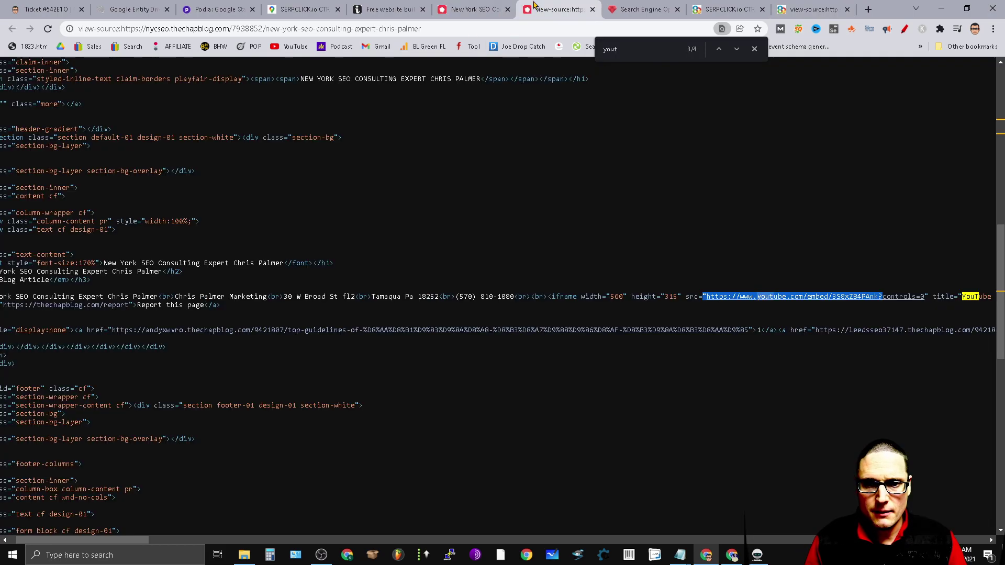
{"action": "left_click", "coordinate": [641, 9]}
- Reload the SERPCLICK.io CTR Manipulation article and select its youtu.be video link
{"action": "left_click", "coordinate": [712, 13]}
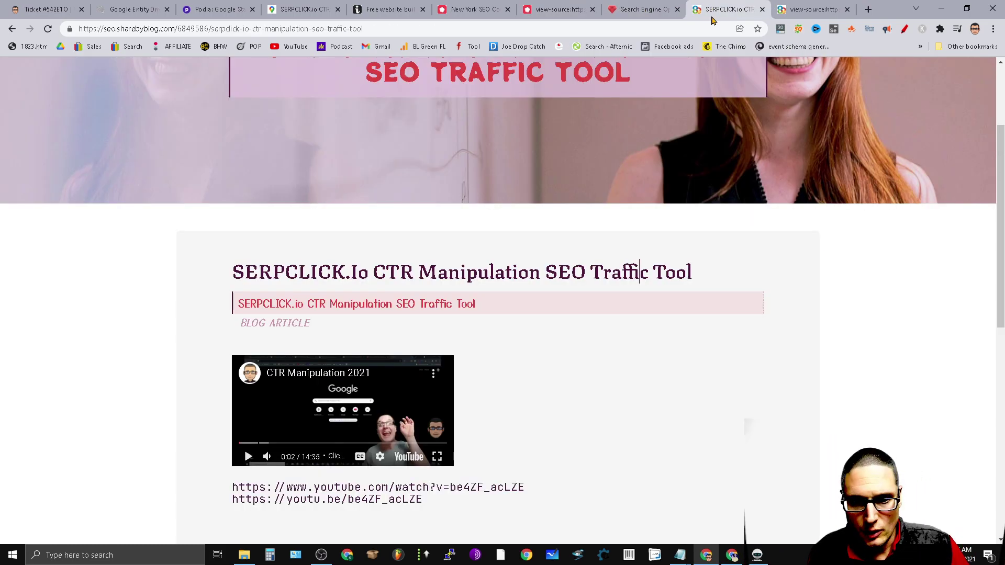
{"action": "scroll", "coordinate": [897, 376], "scroll_direction": "down", "scroll_amount": 3}
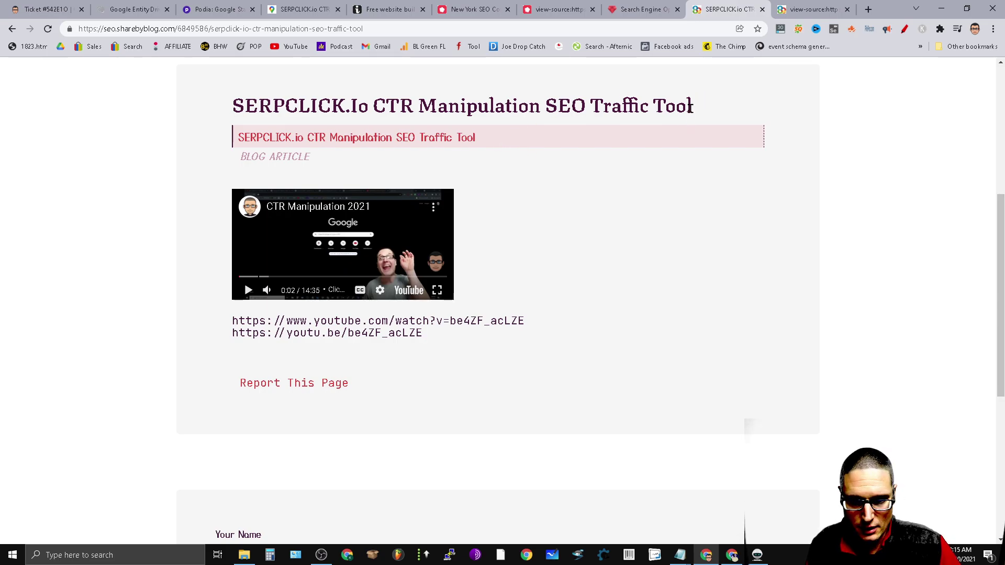
{"action": "left_click_drag", "start_coordinate": [691, 106], "coordinate": [269, 144]}
{"action": "left_click", "coordinate": [261, 182]}
{"action": "key", "text": "F5"}
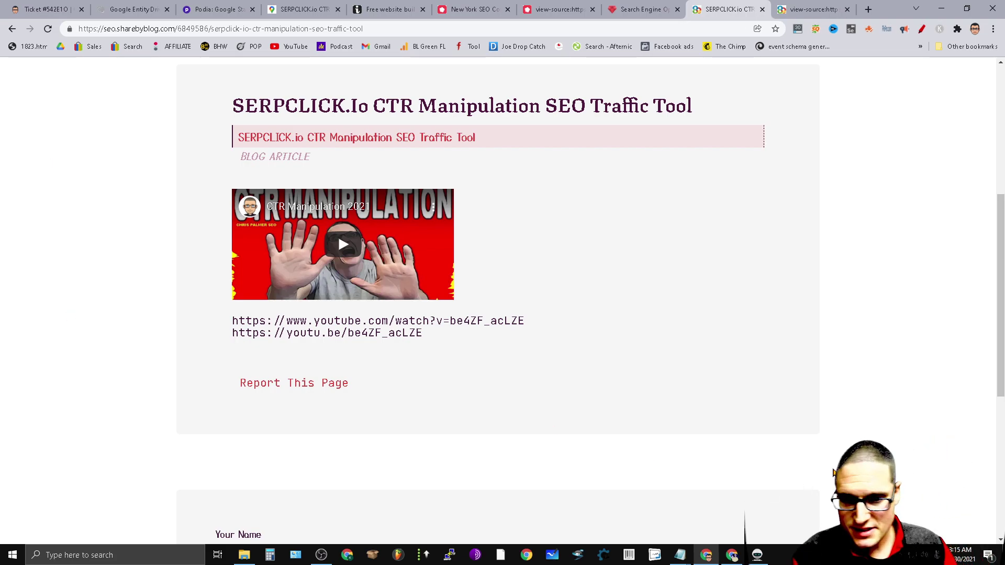
{"action": "left_click", "coordinate": [470, 321]}
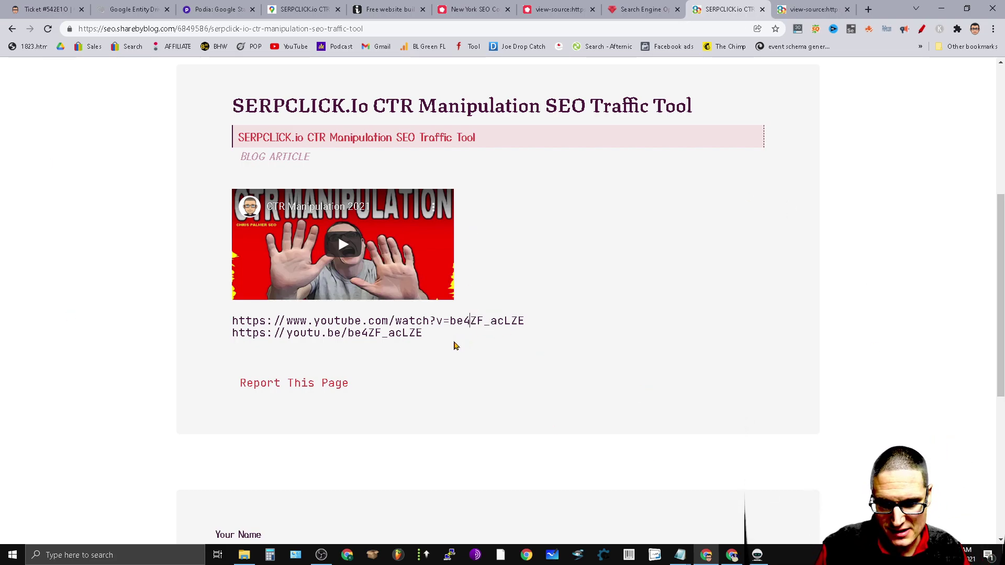
{"action": "left_click_drag", "start_coordinate": [454, 346], "coordinate": [322, 332]}
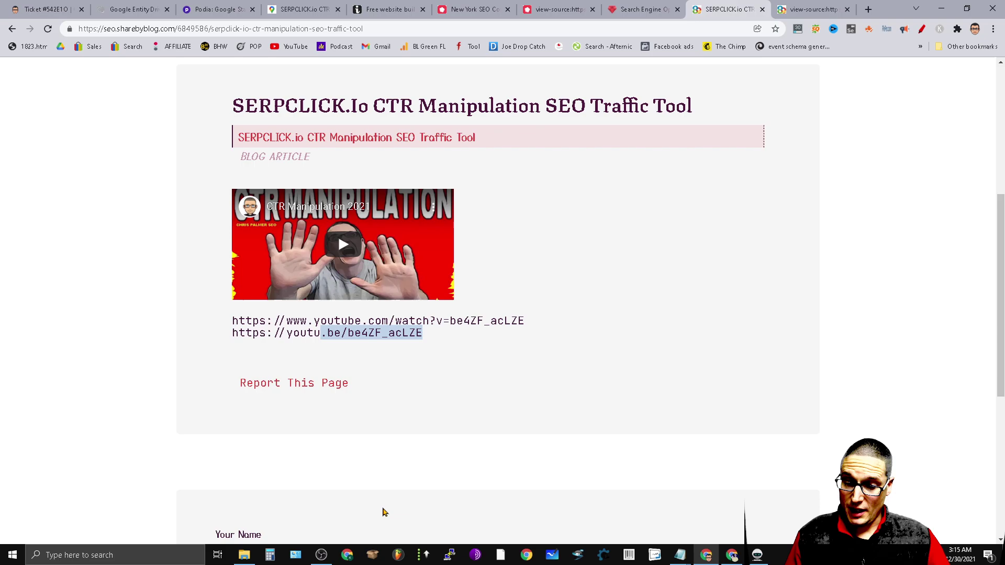
- Look over the Search Engine Optimization article and SERPCLICK.io page, then return to Money Robot
{"action": "left_click", "coordinate": [646, 7]}
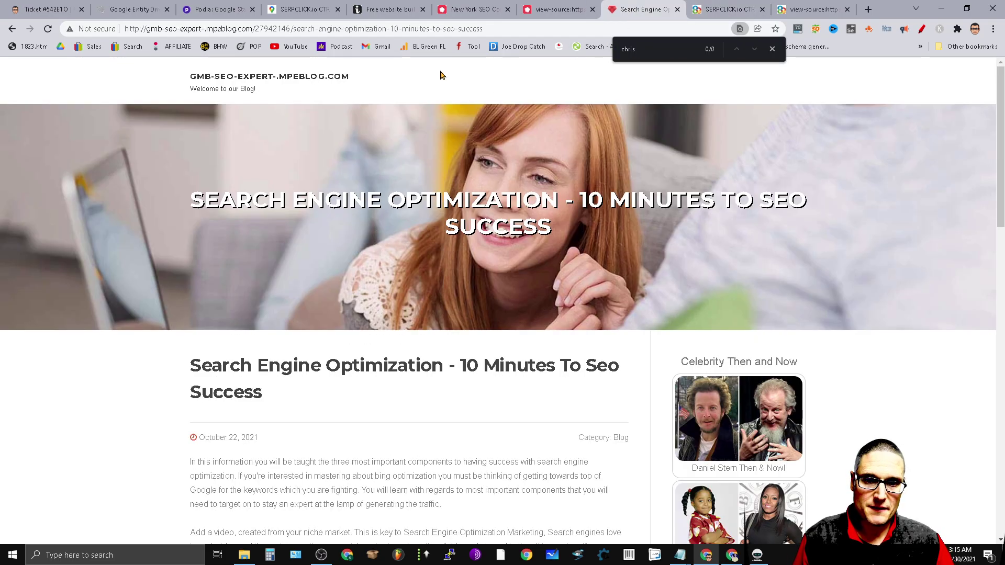
{"action": "left_click", "coordinate": [531, 4]}
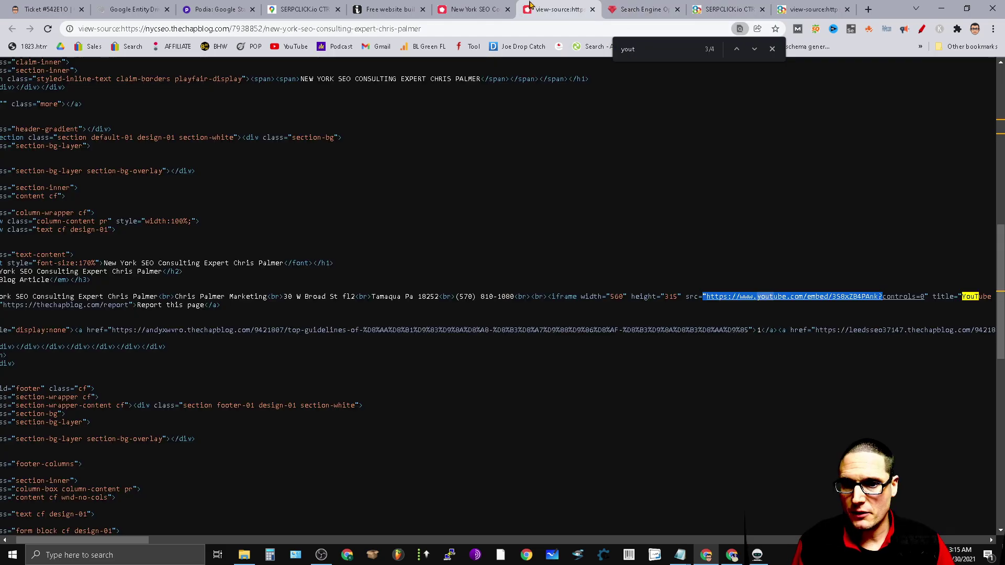
{"action": "left_click", "coordinate": [647, 5]}
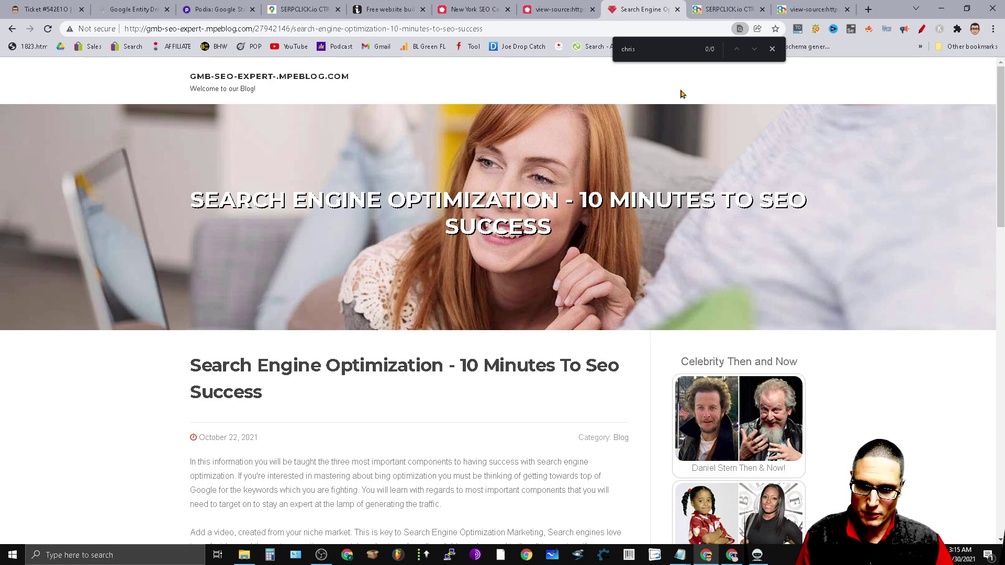
{"action": "scroll", "coordinate": [465, 243], "scroll_direction": "down", "scroll_amount": 15}
{"action": "scroll", "coordinate": [579, 346], "scroll_direction": "down", "scroll_amount": 5}
{"action": "scroll", "coordinate": [578, 345], "scroll_direction": "up", "scroll_amount": 20}
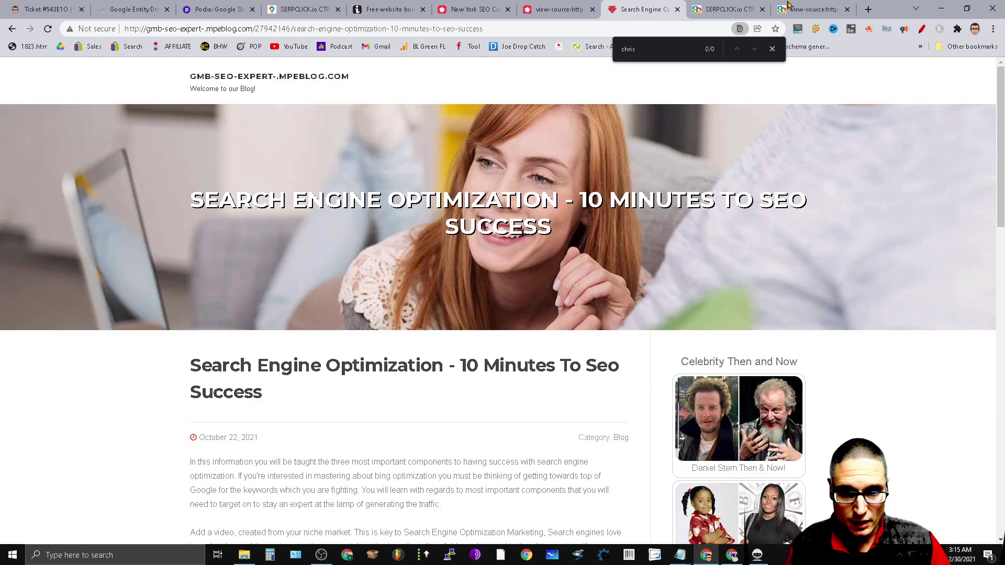
{"action": "left_click", "coordinate": [730, 9]}
{"action": "scroll", "coordinate": [251, 316], "scroll_direction": "up", "scroll_amount": 6}
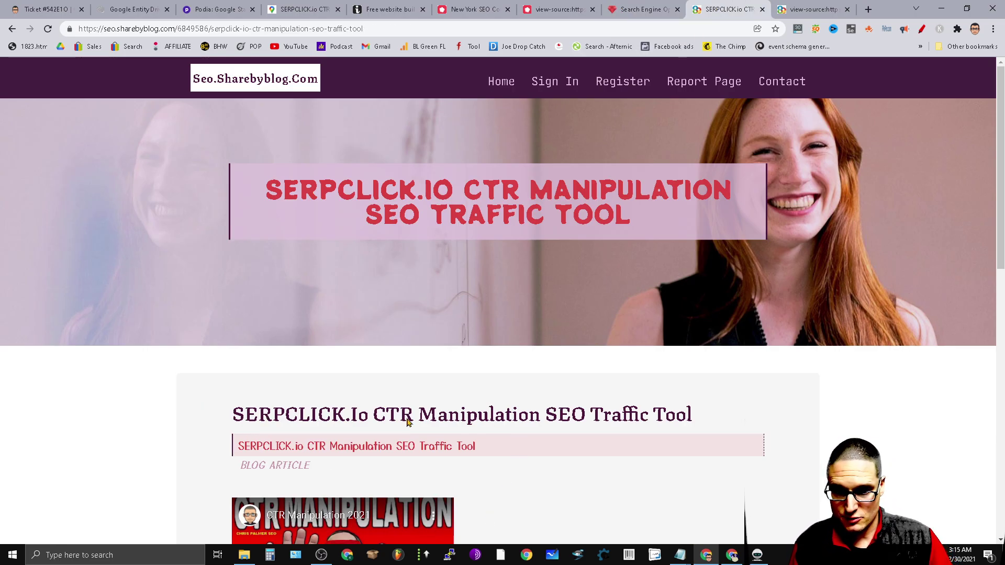
{"action": "scroll", "coordinate": [408, 422], "scroll_direction": "down", "scroll_amount": 6}
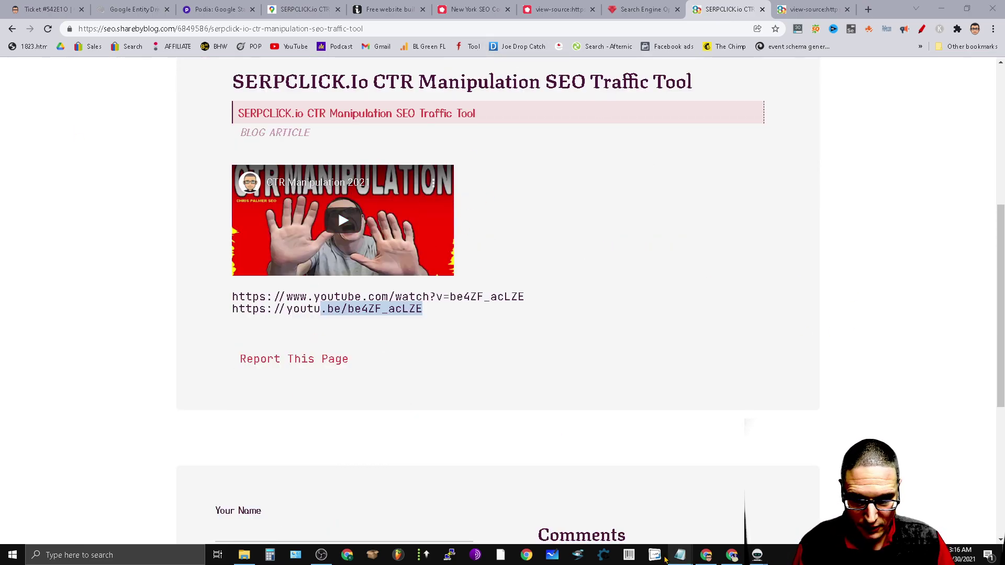
{"action": "left_click", "coordinate": [758, 556]}
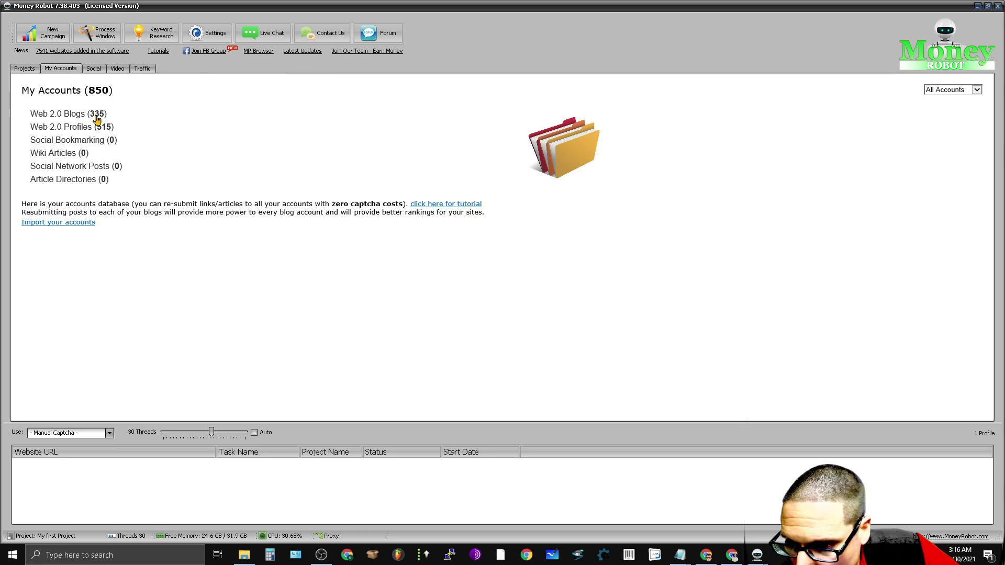
- List the Web 2.0 blog accounts and select the last URL, vincent7h32oal3.mybuzzblog.com
{"action": "left_click", "coordinate": [100, 129]}
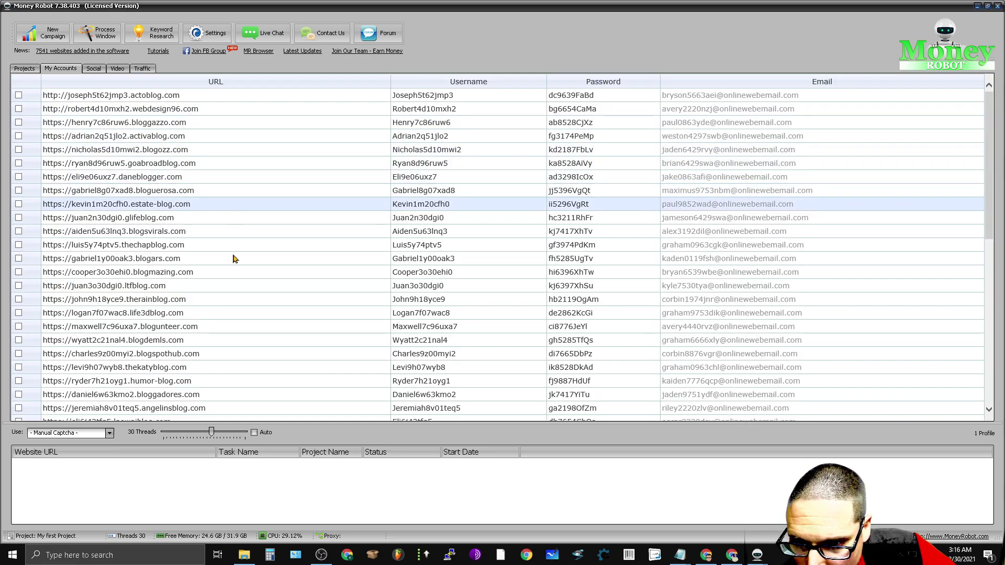
{"action": "scroll", "coordinate": [420, 375], "scroll_direction": "down", "scroll_amount": 10}
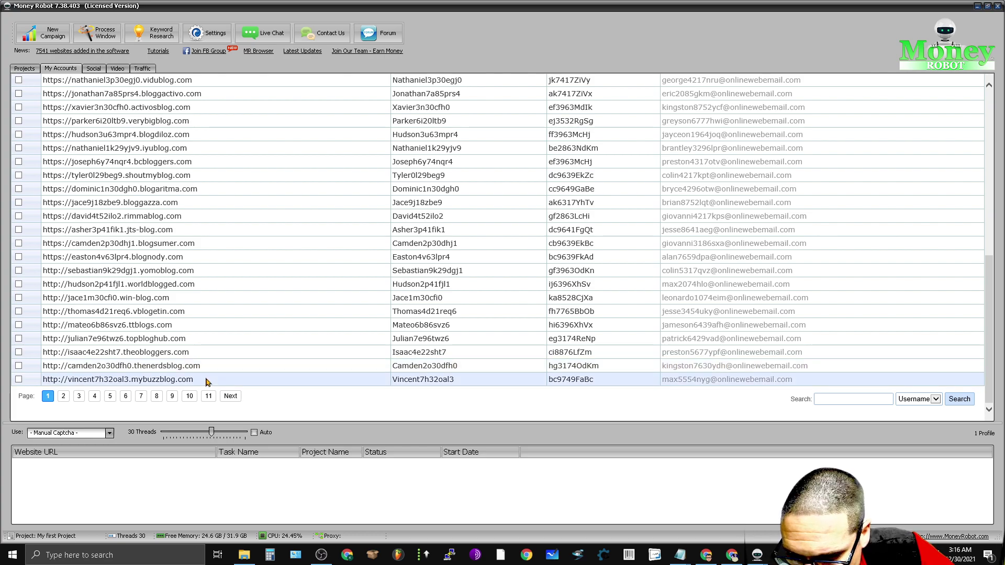
{"action": "mouse_move", "coordinate": [207, 382]}
{"action": "left_mouse_down"}
{"action": "mouse_move", "coordinate": [67, 373]}
{"action": "mouse_move", "coordinate": [41, 382]}
{"action": "left_mouse_up"}
{"action": "key", "text": "ctrl+c"}
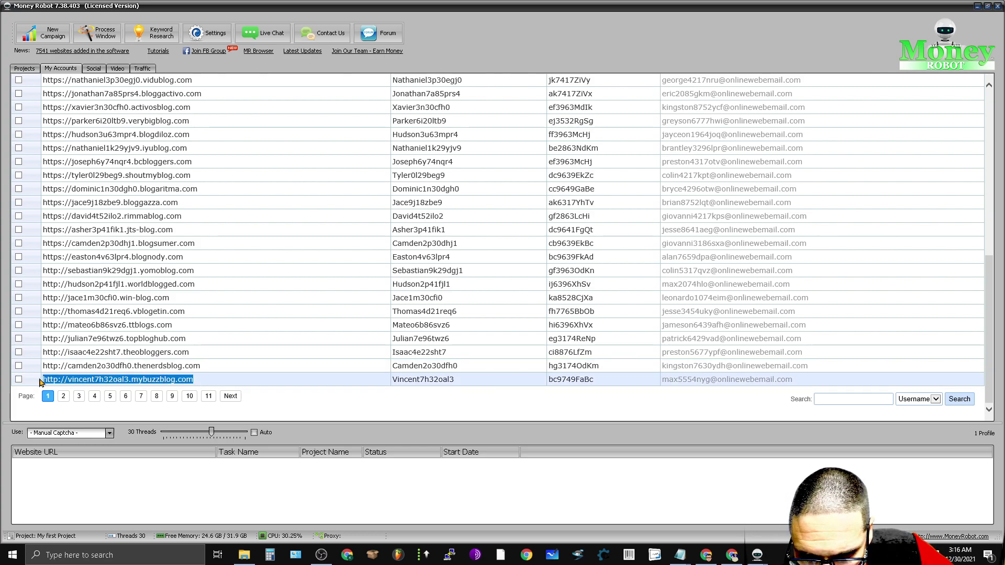
{"action": "right_click", "coordinate": [115, 384]}
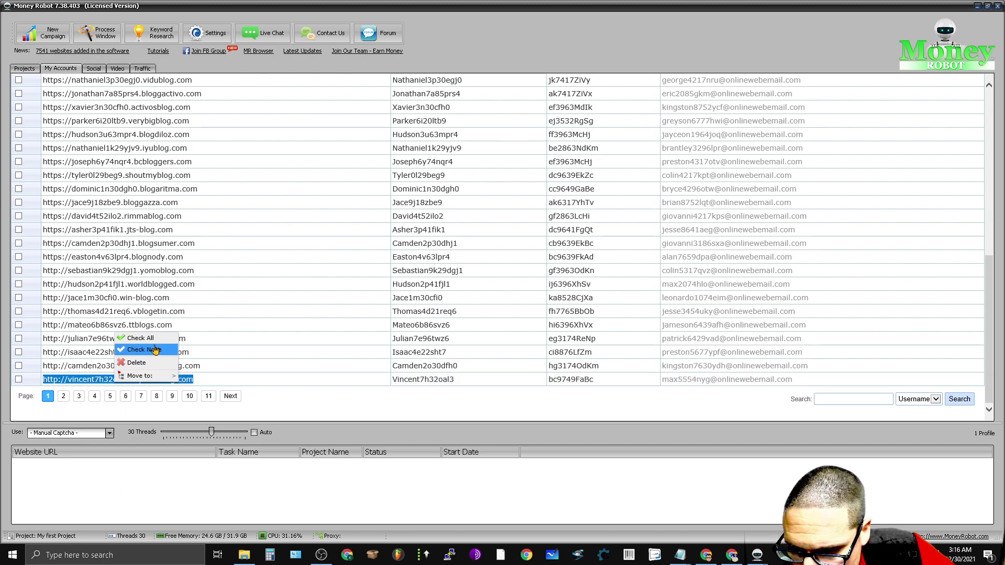
{"action": "left_click", "coordinate": [212, 381]}
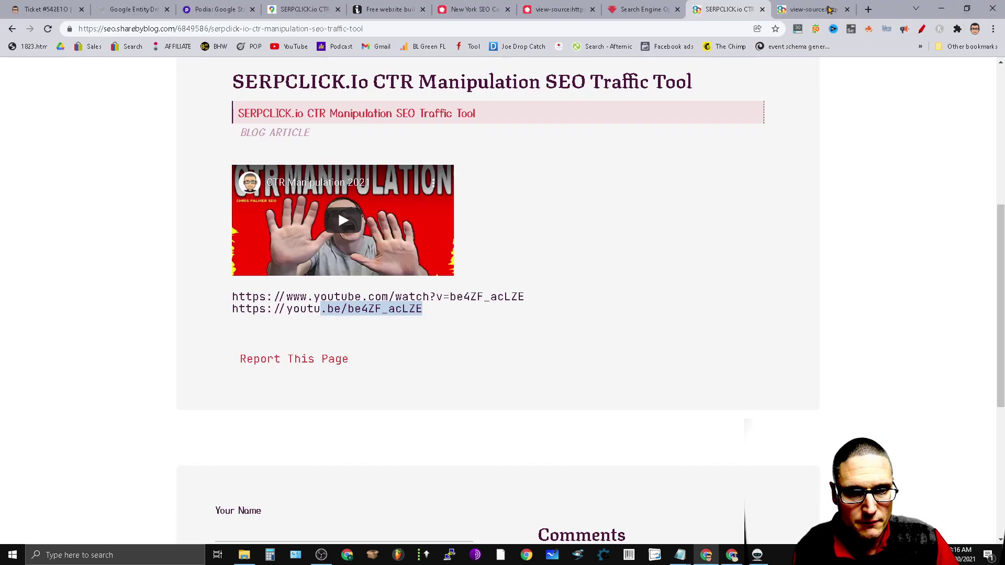
- Load vincent7h32oal3.mybuzzblog.com in Chrome, confirming it has no posts, then go back to Money Robot
{"action": "left_click", "coordinate": [829, 9]}
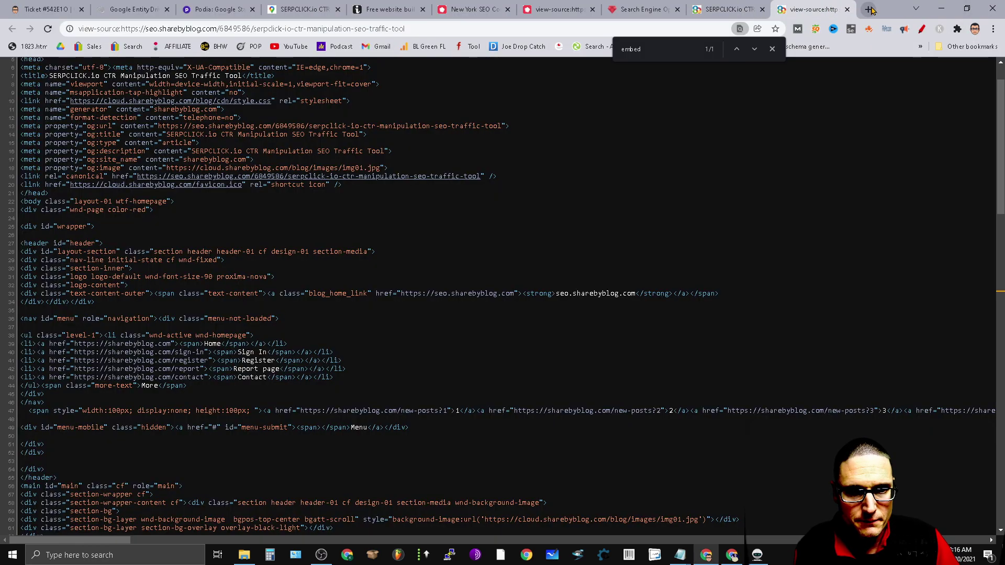
{"action": "key", "text": "ctrl+t"}
{"action": "left_click", "coordinate": [847, 9]}
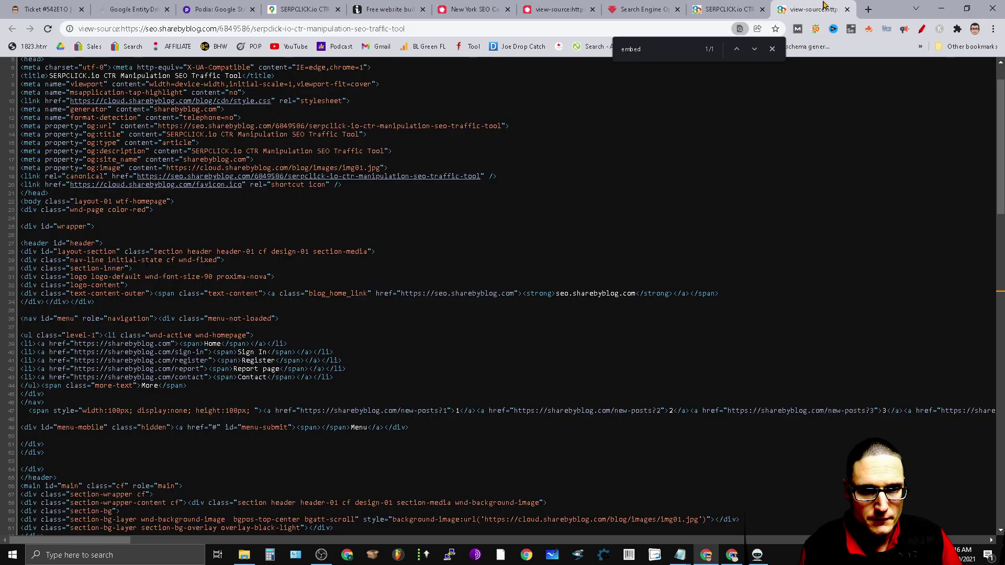
{"action": "left_click", "coordinate": [473, 27]}
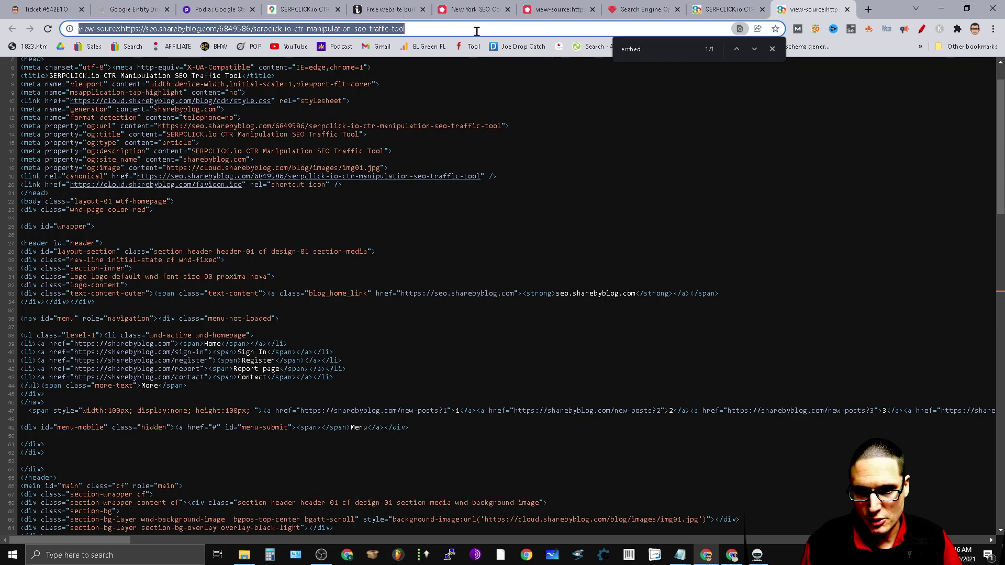
{"action": "key", "text": "ctrl+v"}
{"action": "key", "text": "Return"}
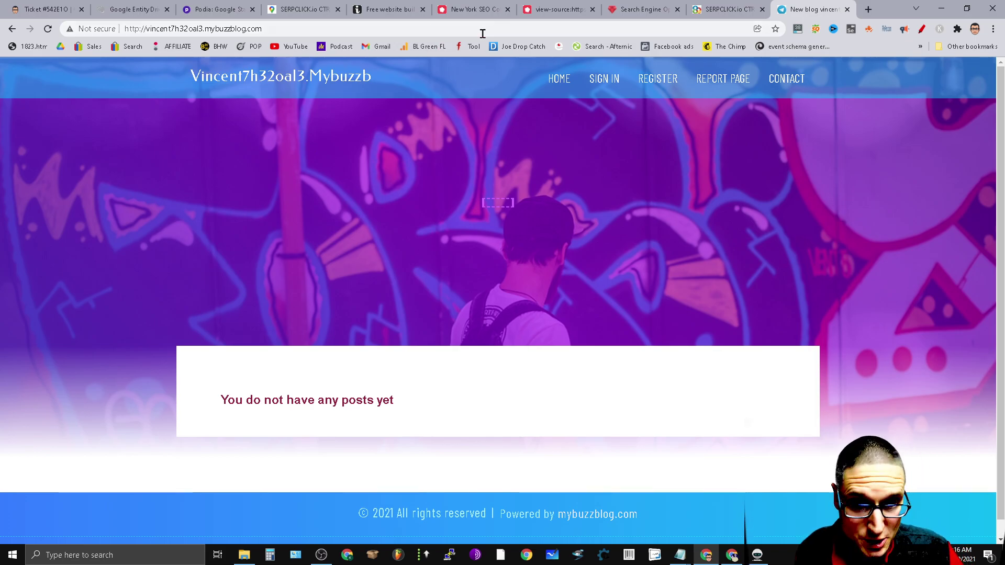
{"action": "left_click", "coordinate": [757, 555]}
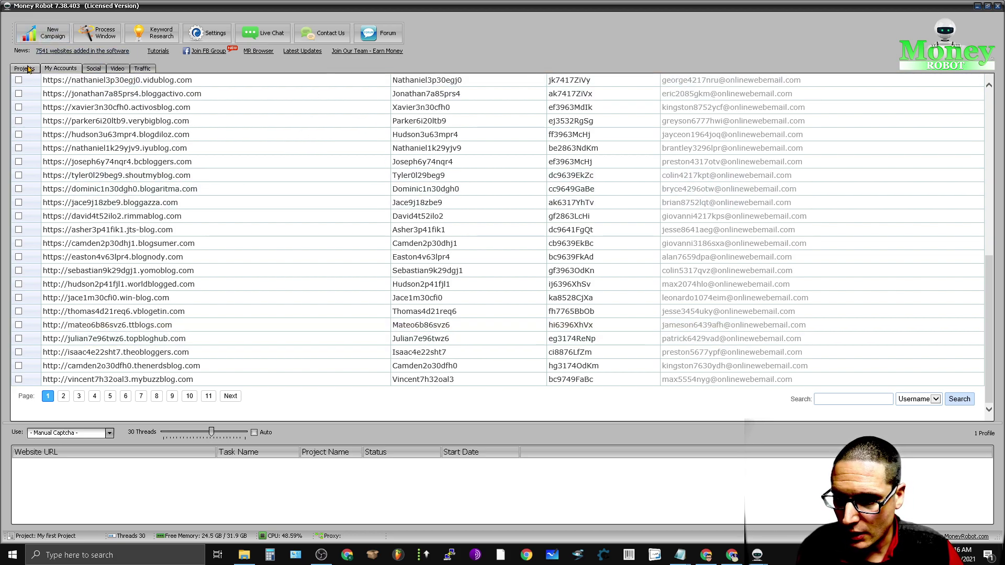
- Copy the jayden0s63mps4 mappywiki user URL from the Projects URL list
{"action": "left_click", "coordinate": [26, 68]}
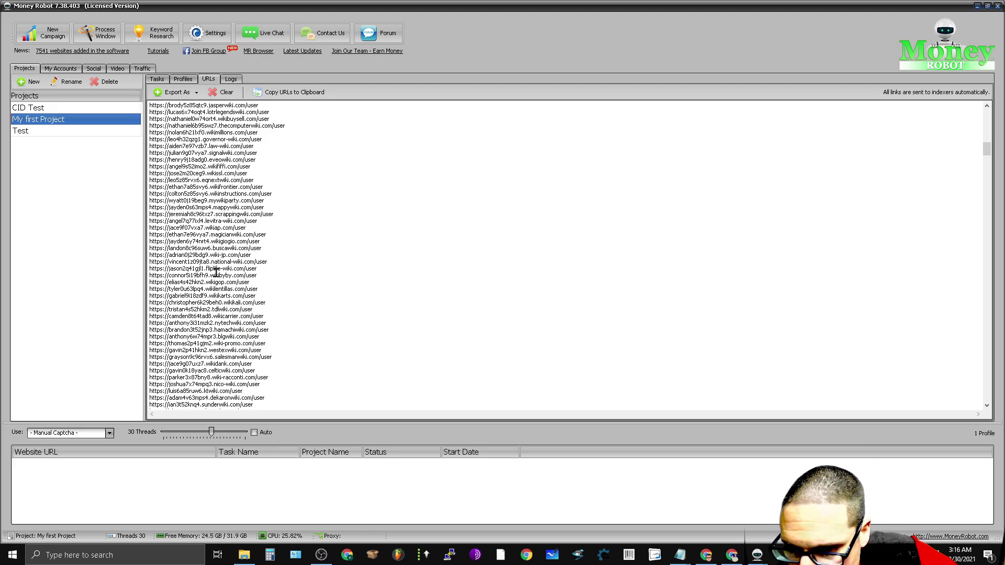
{"action": "mouse_move", "coordinate": [151, 208]}
{"action": "left_mouse_down"}
{"action": "mouse_move", "coordinate": [152, 219]}
{"action": "mouse_move", "coordinate": [265, 208]}
{"action": "left_mouse_up"}
{"action": "key", "text": "ctrl+c"}
{"action": "right_click", "coordinate": [187, 208]}
{"action": "left_click", "coordinate": [229, 242]}
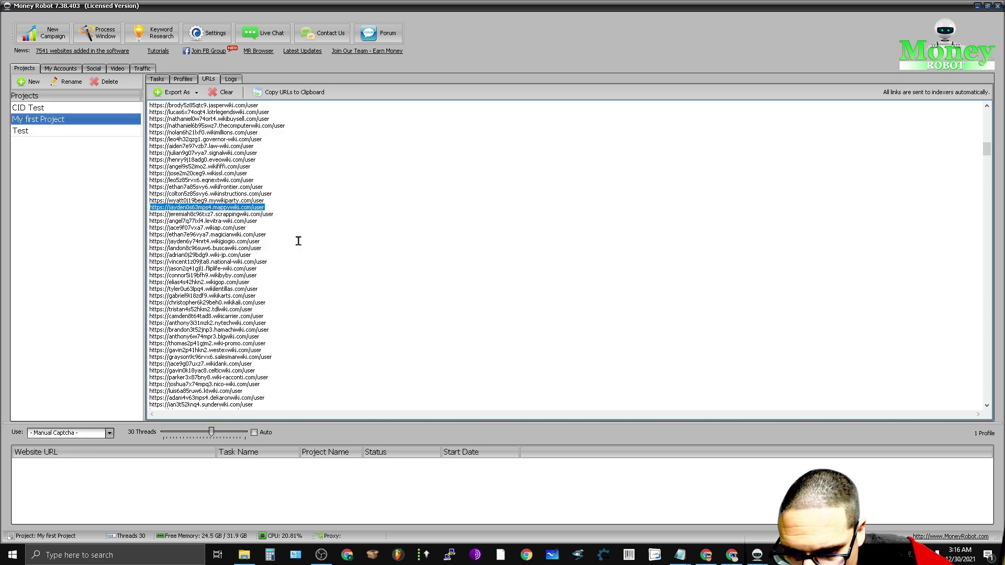
{"action": "left_click", "coordinate": [978, 6]}
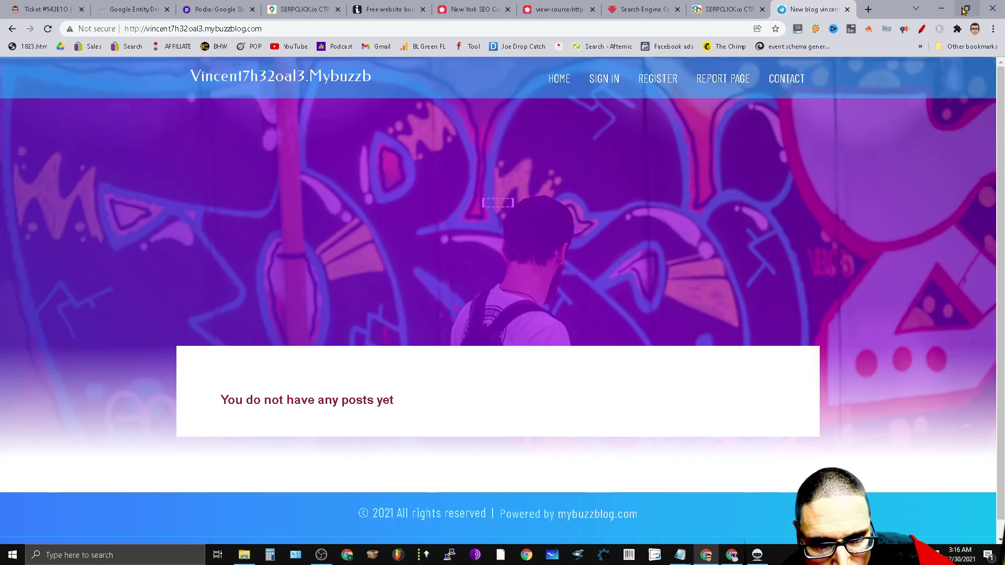
{"action": "left_click", "coordinate": [651, 31]}
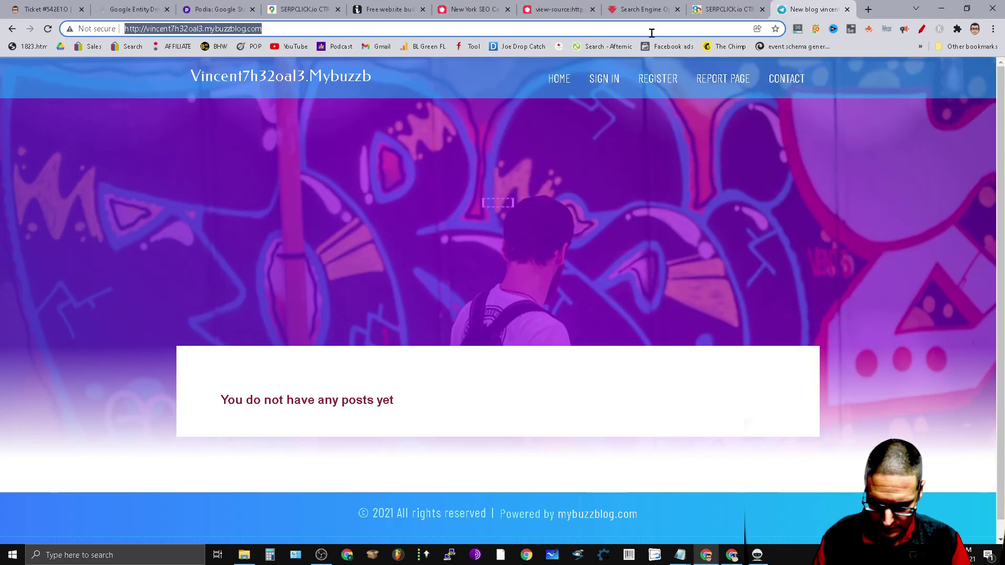
{"action": "key", "text": "ctrl+v"}
{"action": "key", "text": "Return"}
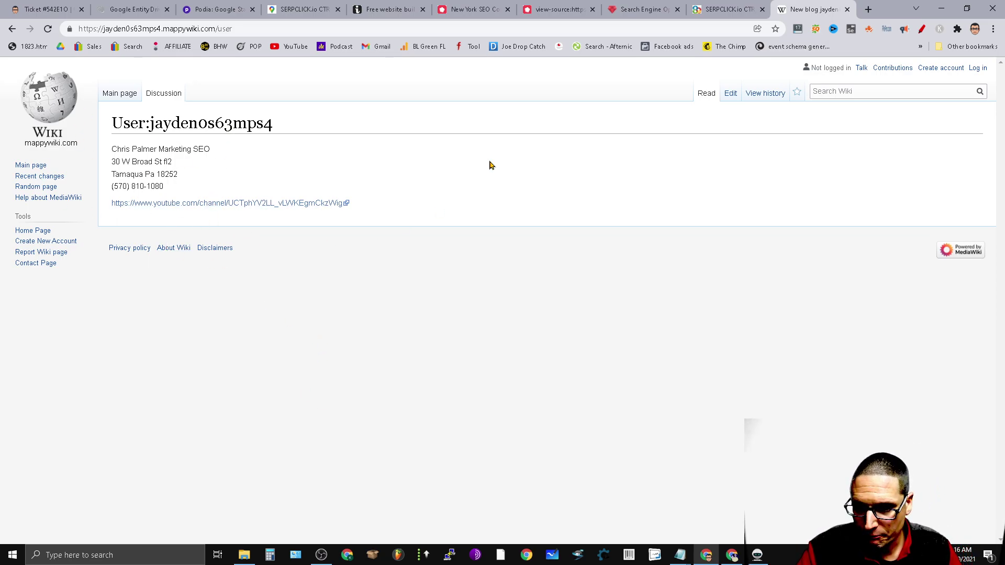
- Check the wiki page's address and YouTube channel, select the SERPCLICK.io title, then launch ScrapeBox
{"action": "left_click_drag", "start_coordinate": [179, 190], "coordinate": [104, 151]}
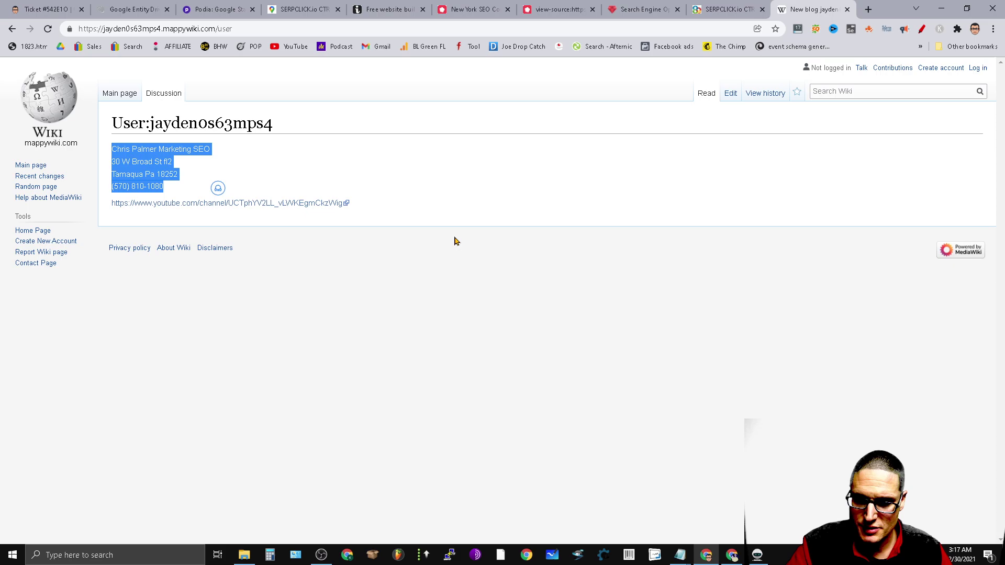
{"action": "left_click", "coordinate": [343, 205]}
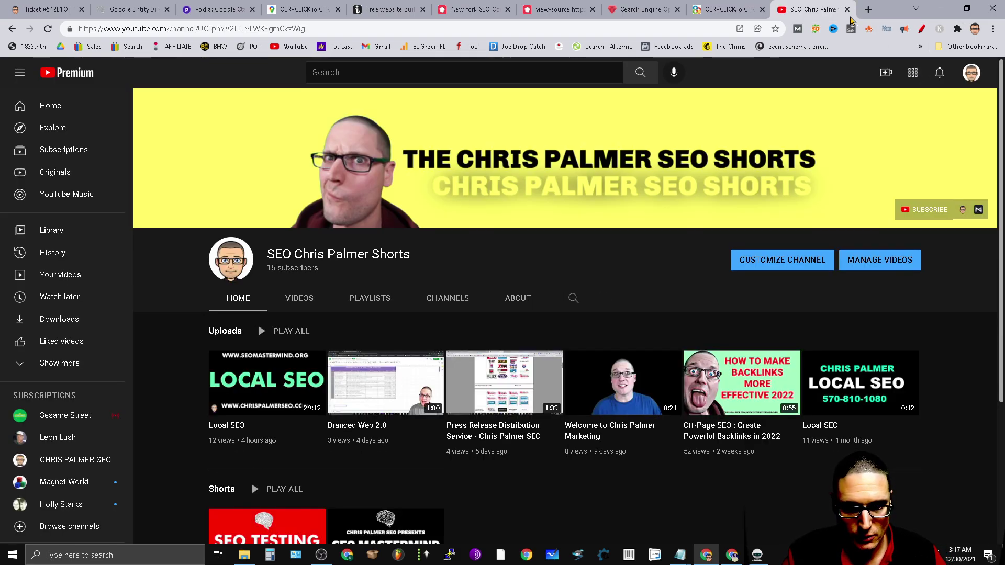
{"action": "left_click", "coordinate": [846, 9]}
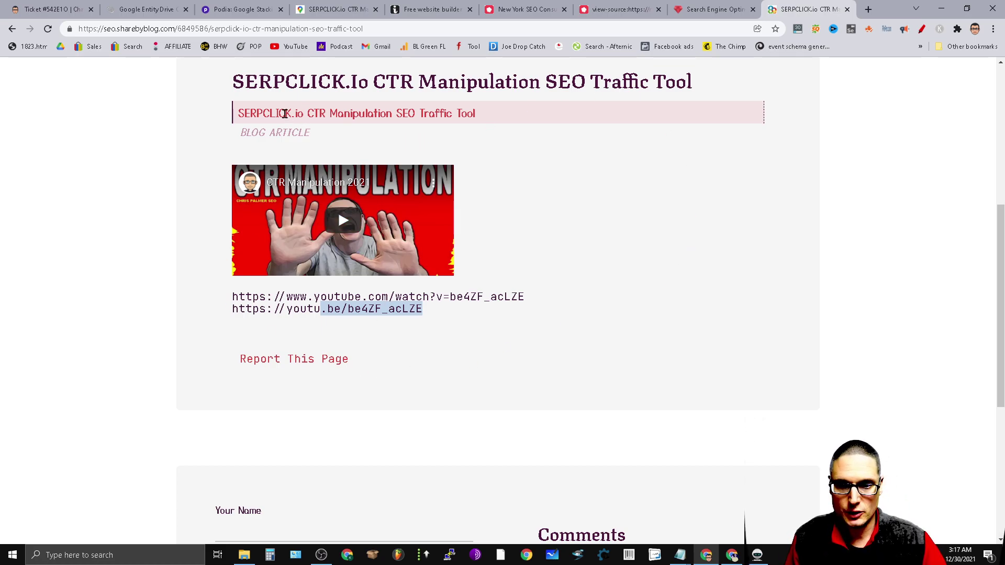
{"action": "triple_click", "coordinate": [284, 114]}
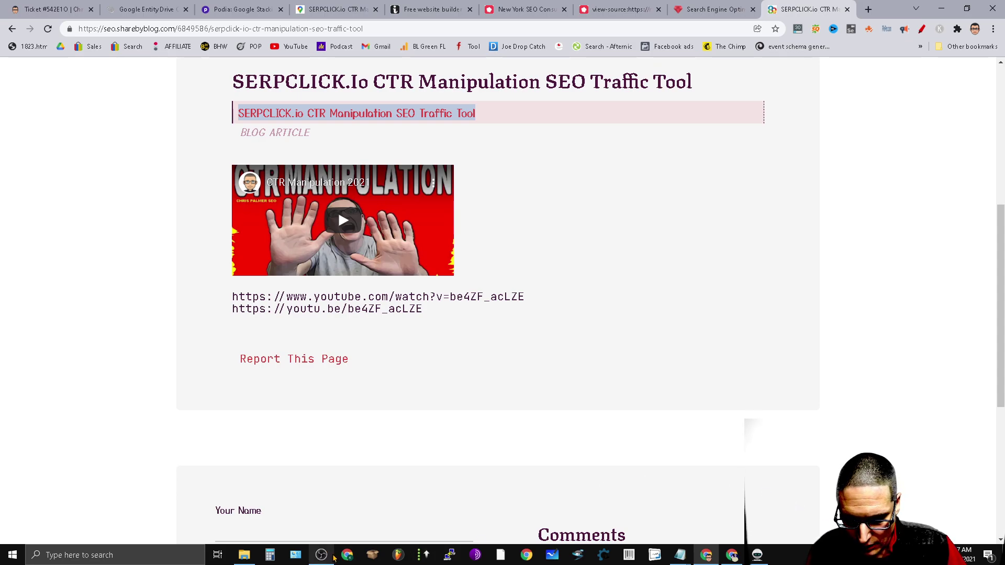
{"action": "left_click", "coordinate": [378, 557]}
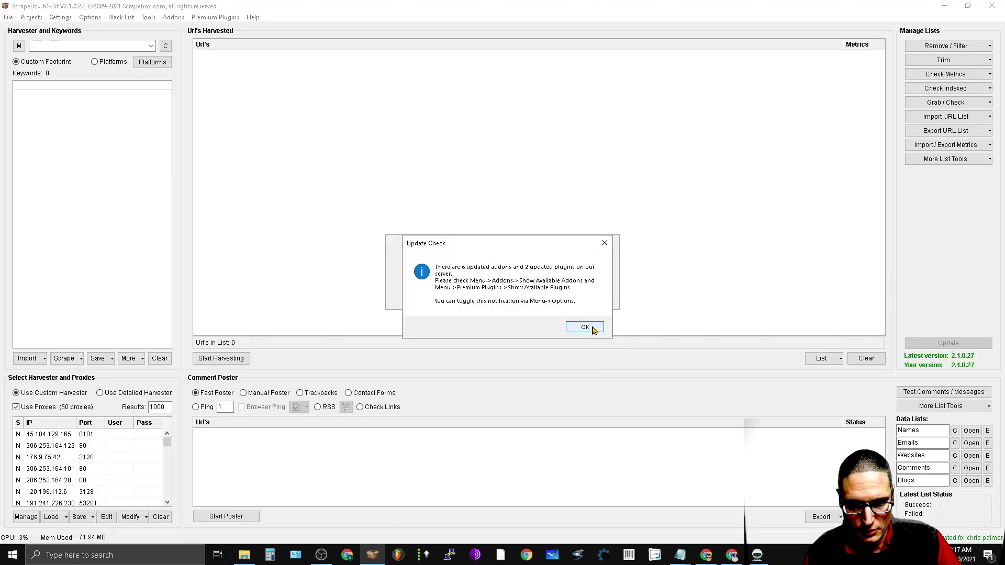
- Dismiss ScrapeBox's update notice and paste the jayden0s63mps4 mappywiki URL into the harvested list
{"action": "left_click", "coordinate": [593, 329]}
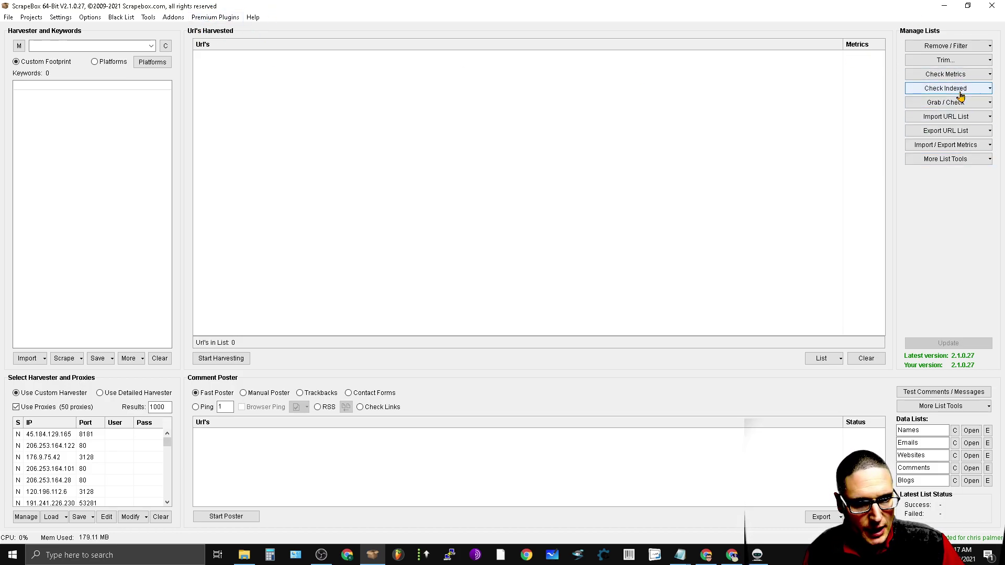
{"action": "left_click", "coordinate": [966, 91]}
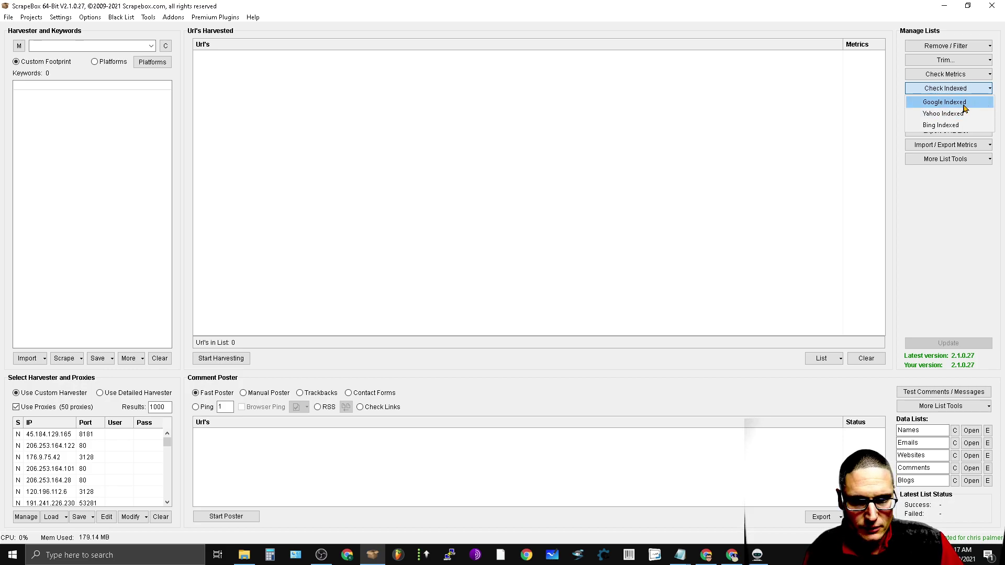
{"action": "left_click", "coordinate": [965, 103]}
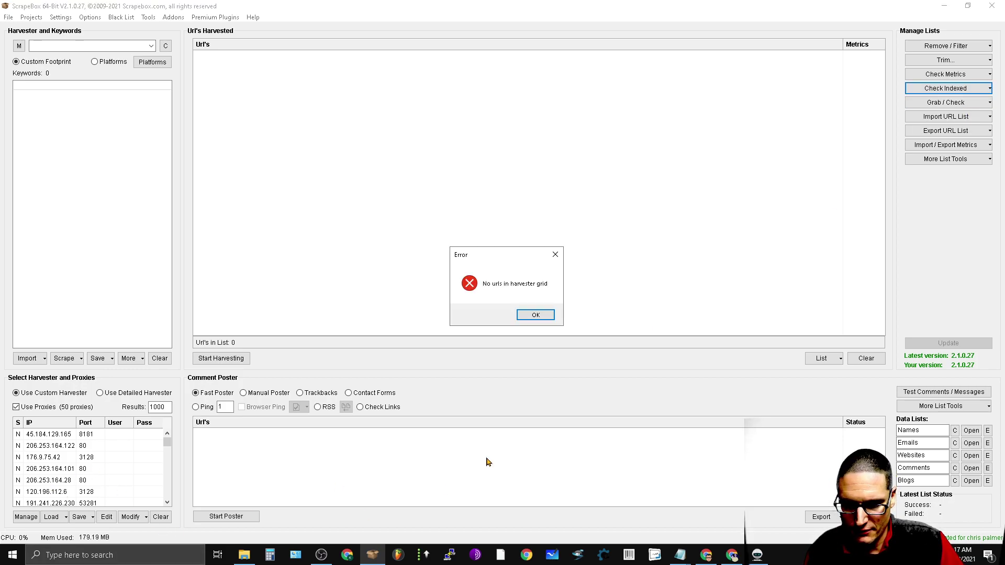
{"action": "left_click", "coordinate": [532, 317]}
{"action": "right_click", "coordinate": [240, 81]}
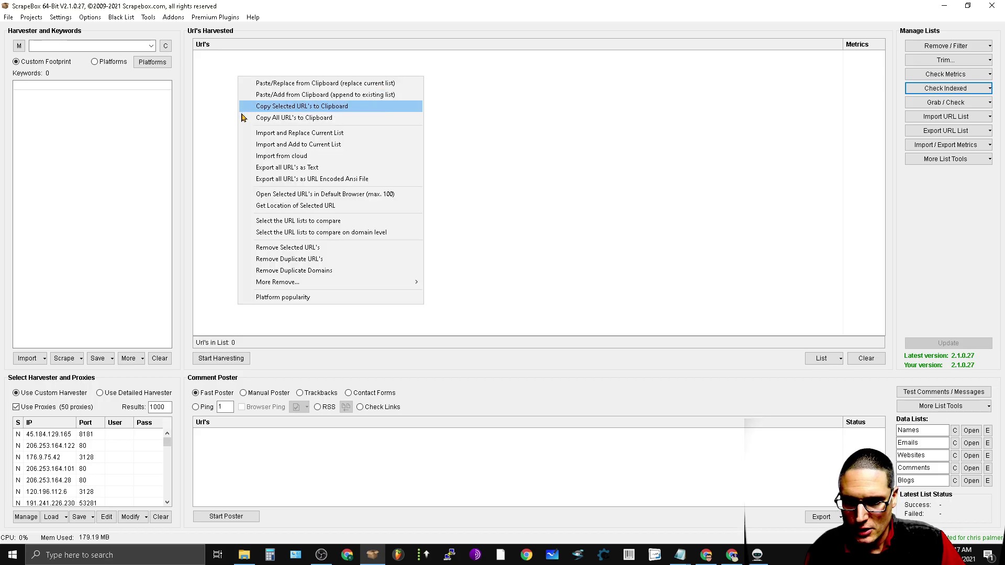
{"action": "left_click", "coordinate": [305, 87]}
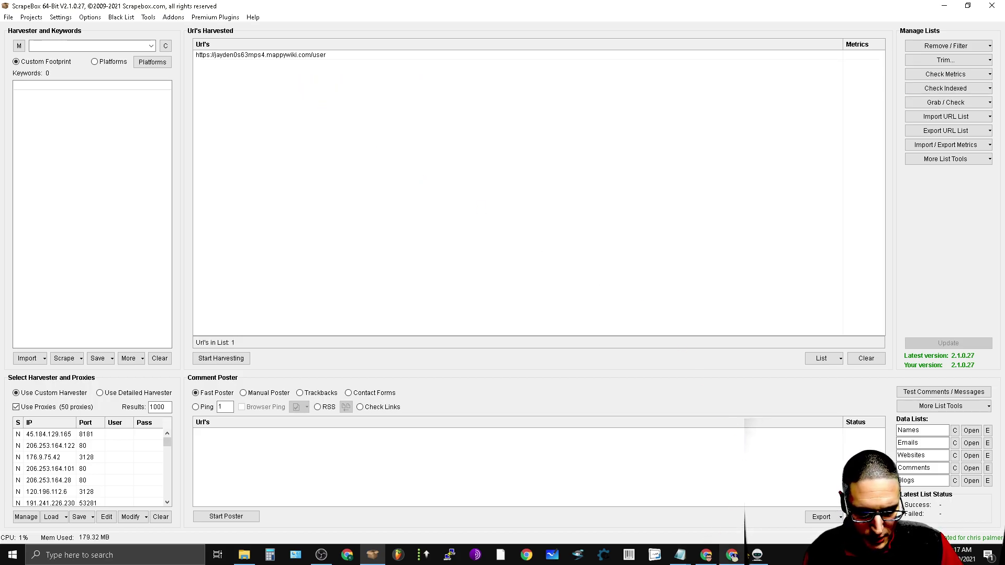
- Copy all of Money Robot's built URLs and bring up ScrapeBox's paste options
{"action": "left_click", "coordinate": [757, 555]}
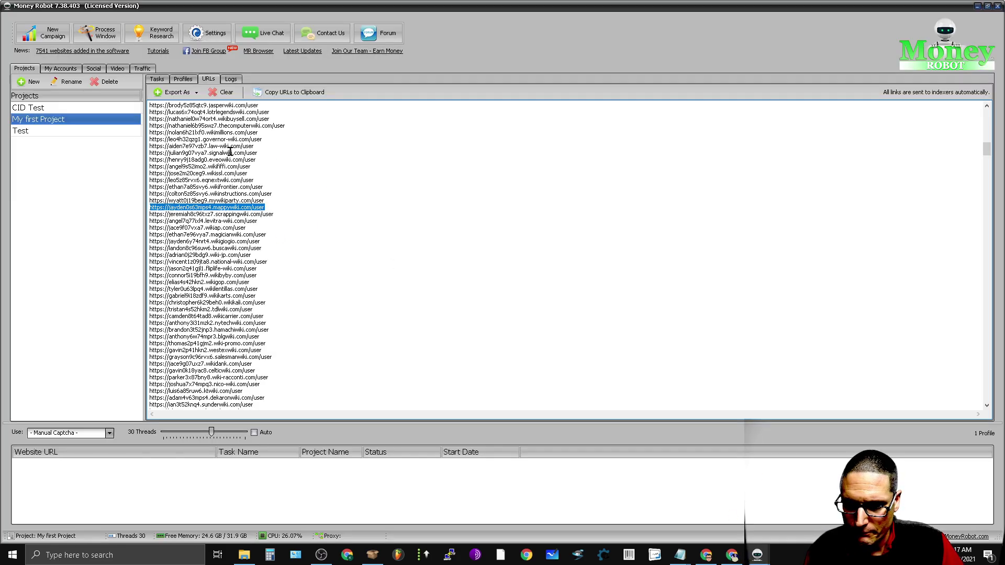
{"action": "left_click", "coordinate": [231, 152]}
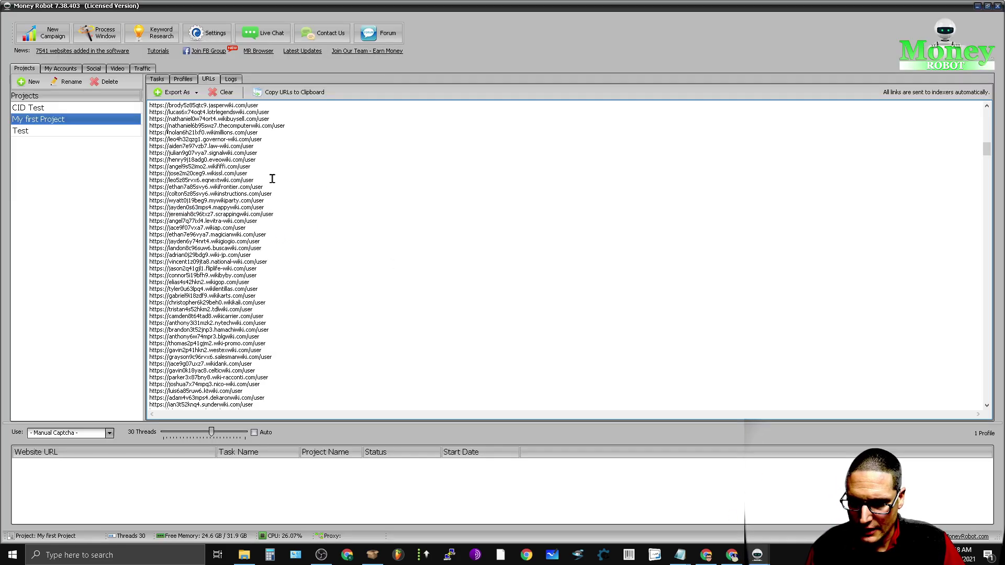
{"action": "key", "text": "ctrl+a"}
{"action": "right_click", "coordinate": [231, 199]}
{"action": "left_click", "coordinate": [246, 237]}
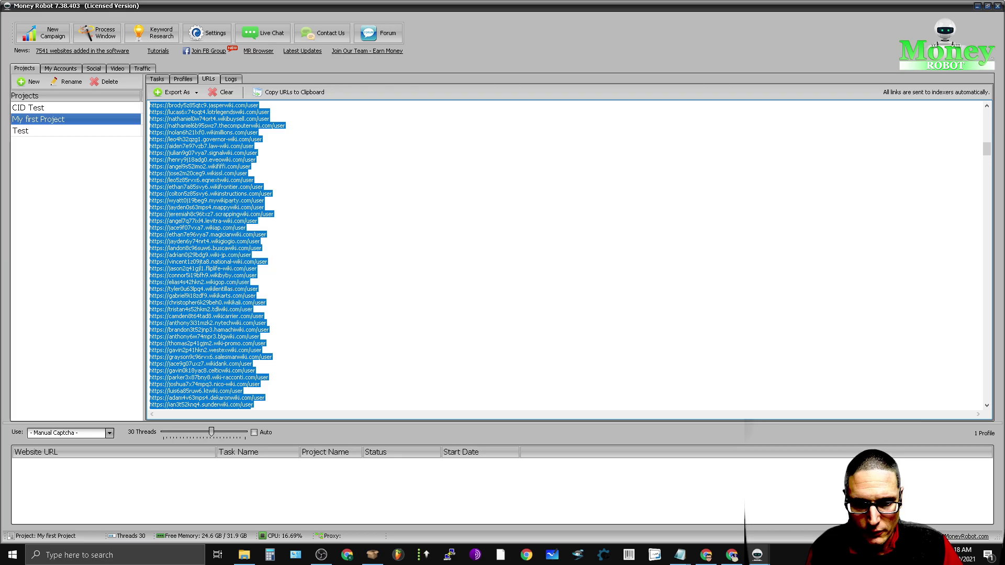
{"action": "left_click", "coordinate": [976, 8]}
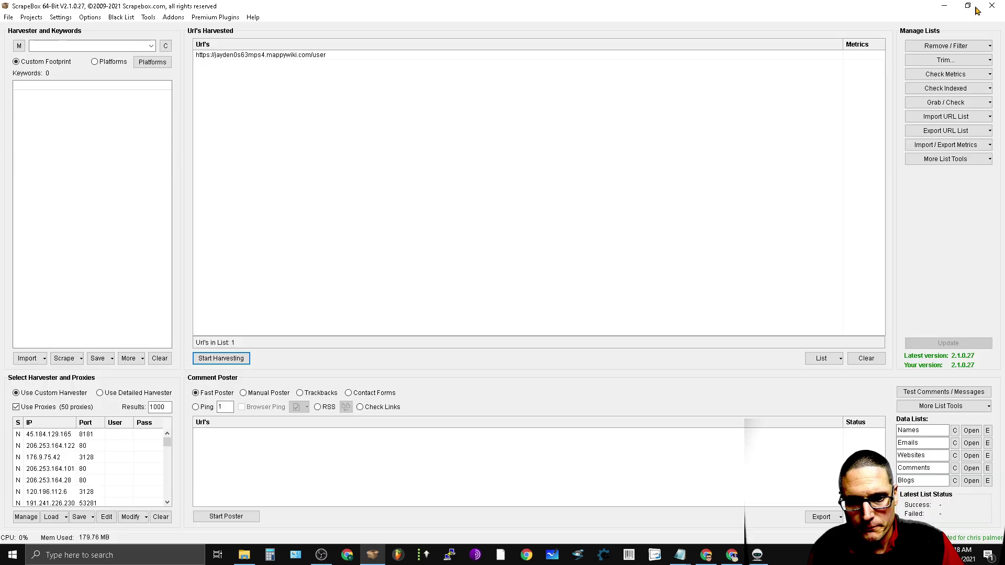
{"action": "right_click", "coordinate": [247, 59]}
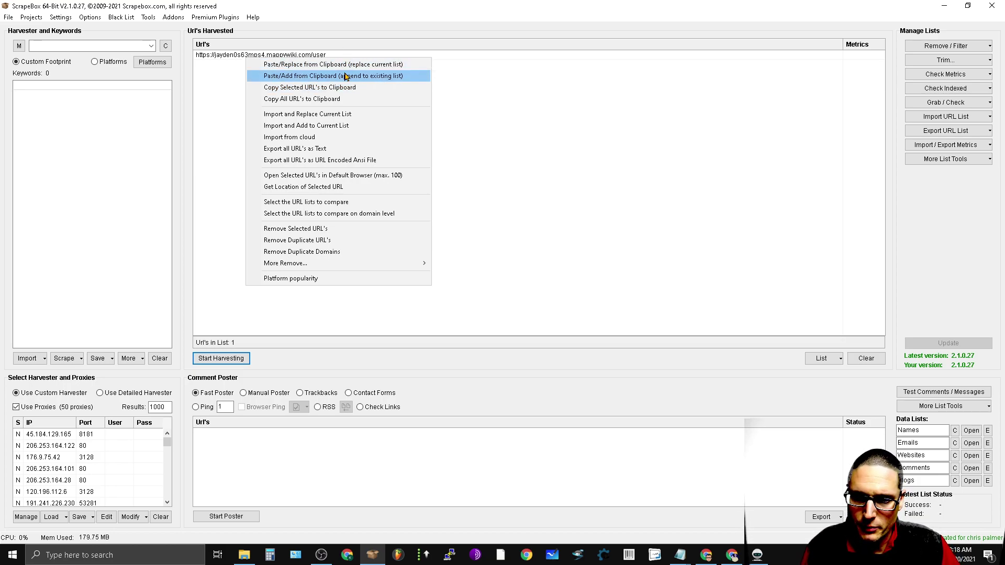
- Load the 1001 copied URLs into ScrapeBox, then start a Google index check on them
{"action": "left_click", "coordinate": [344, 64]}
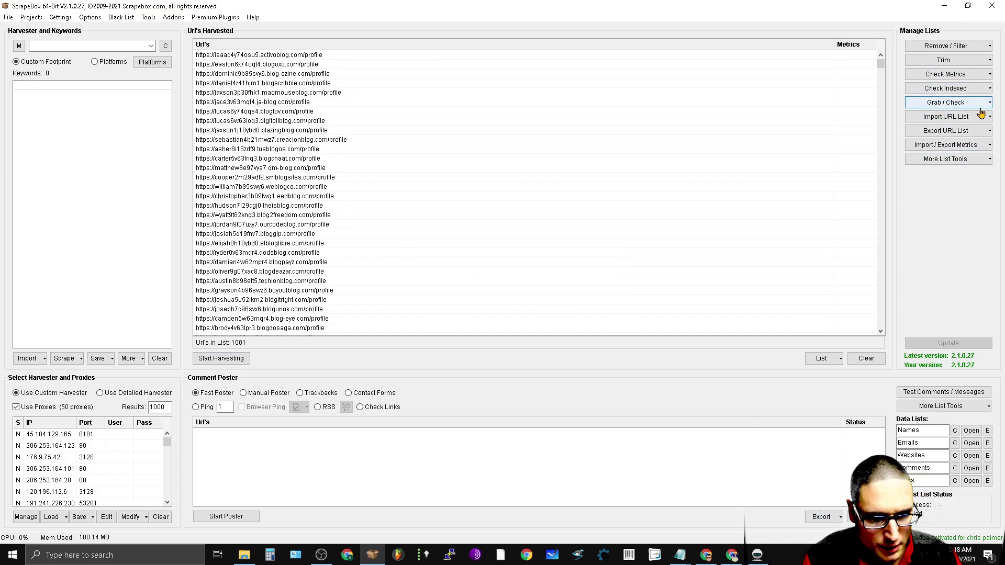
{"action": "left_click", "coordinate": [962, 89]}
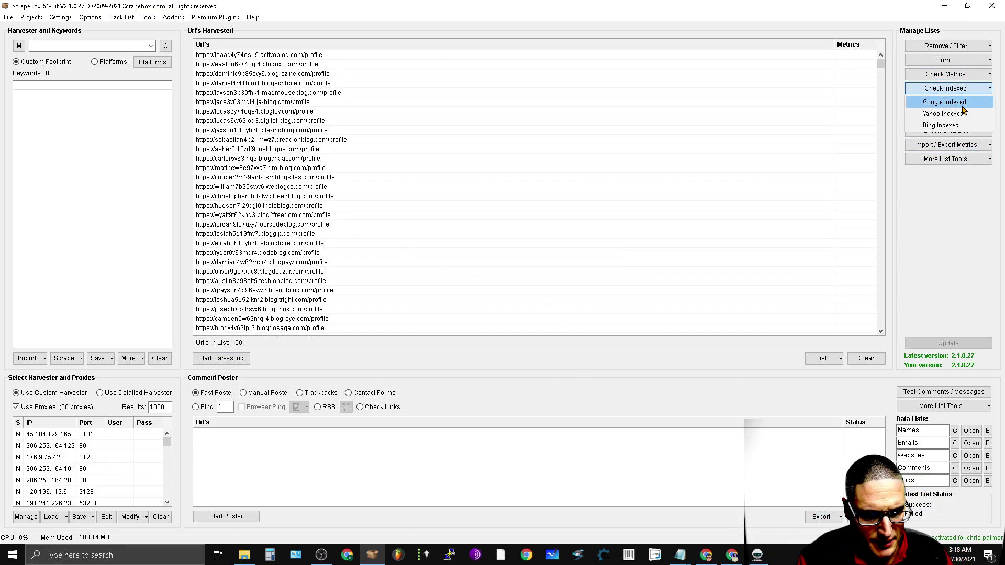
{"action": "left_click", "coordinate": [962, 106]}
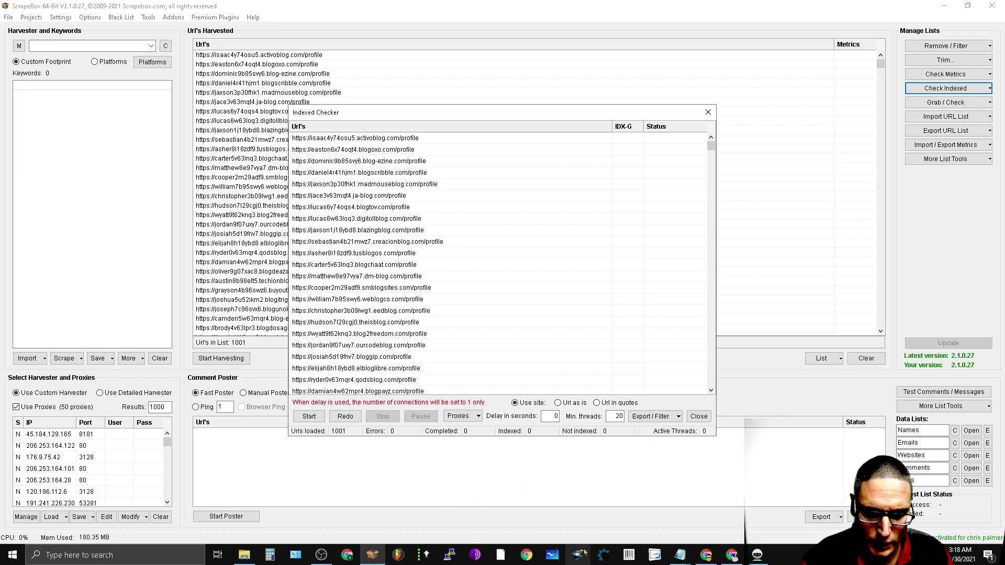
{"action": "left_click", "coordinate": [309, 416]}
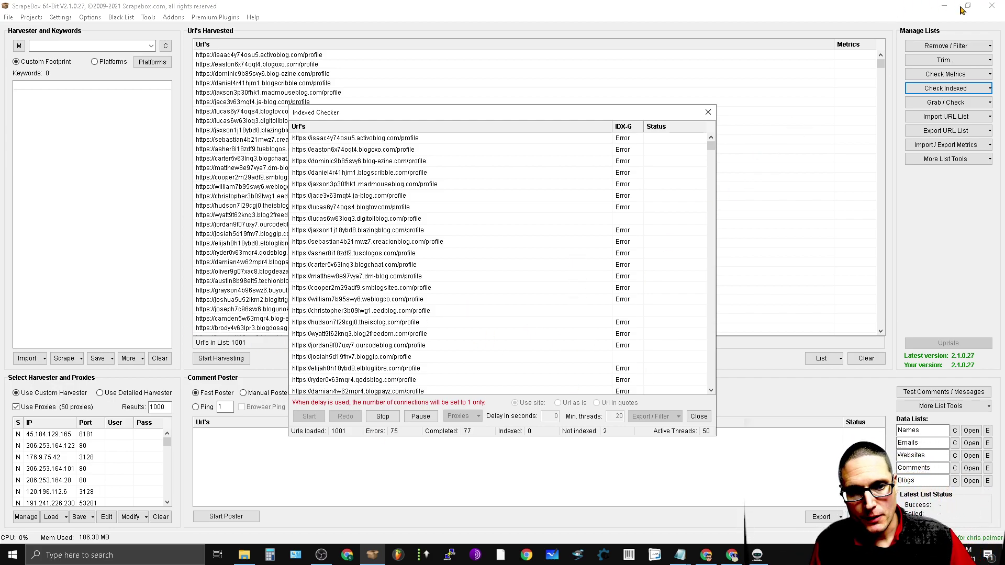
{"action": "left_click", "coordinate": [720, 559]}
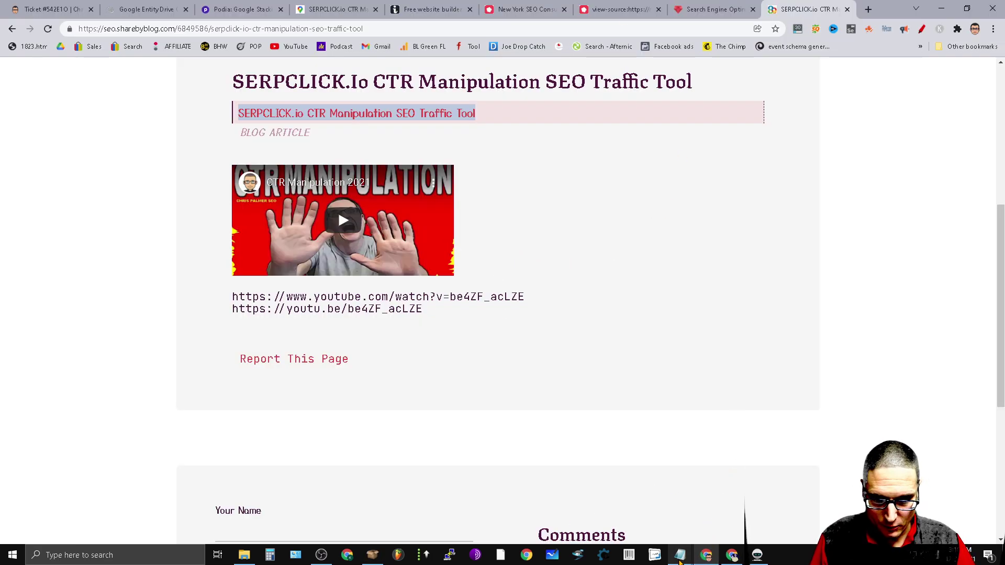
- In the Money Robot Youtube Embed Test notes, remove the partial answer after test question 1
{"action": "mouse_move", "coordinate": [680, 555]}
{"action": "left_click", "coordinate": [779, 490]}
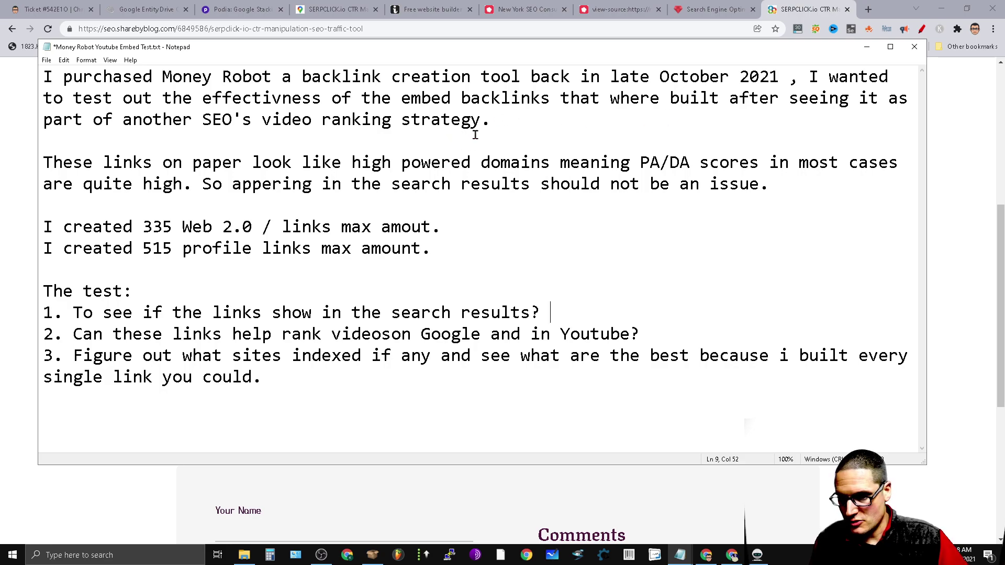
{"action": "left_click_drag", "start_coordinate": [497, 122], "coordinate": [210, 97]}
{"action": "left_click", "coordinate": [216, 118]}
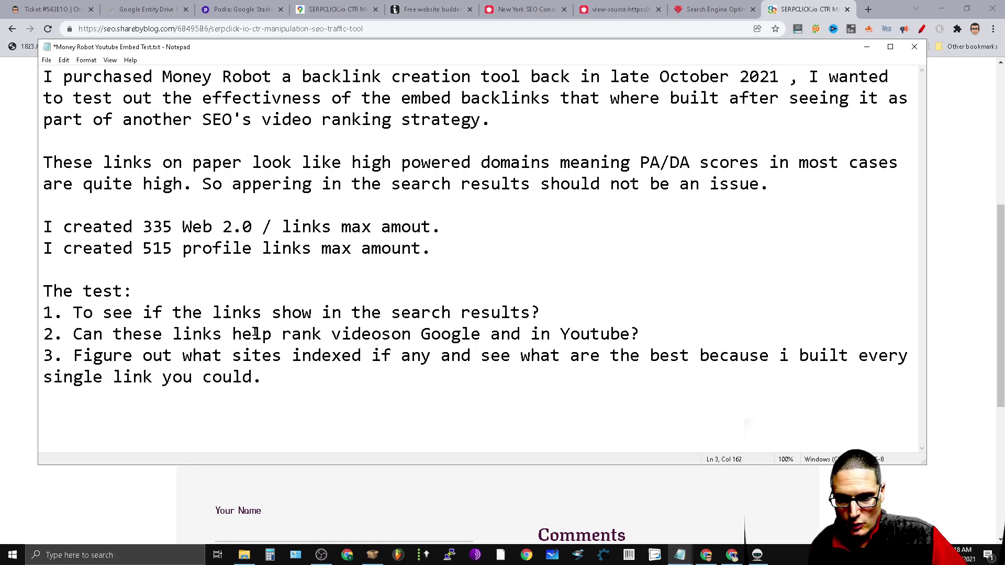
{"action": "left_click_drag", "start_coordinate": [547, 314], "coordinate": [283, 314]}
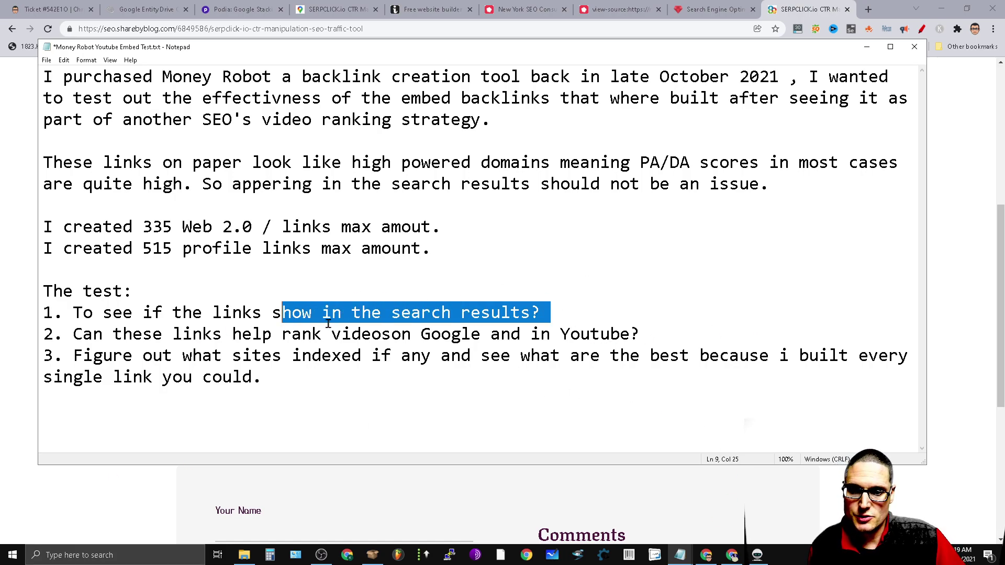
{"action": "left_click", "coordinate": [347, 383]}
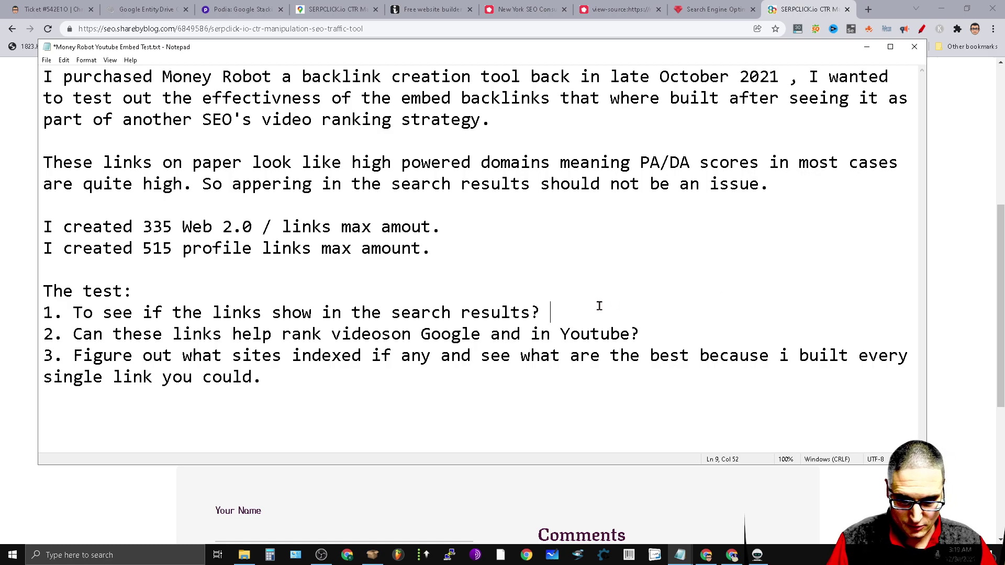
{"action": "left_click", "coordinate": [636, 323]}
{"action": "type", "text": "No the si"}
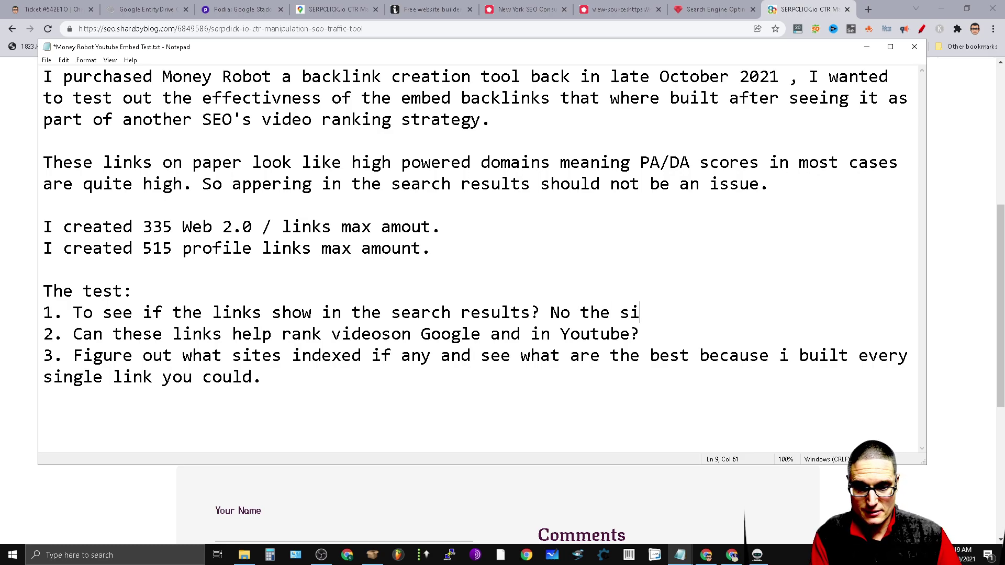
{"action": "key", "text": "BackSpace"}
{"action": "key", "text": "BackSpace"}
{"action": "key", "text": "BackSpace"}
{"action": "key", "text": "BackSpace"}
{"action": "key", "text": "BackSpace"}
{"action": "key", "text": "BackSpace"}
{"action": "key", "text": "BackSpace"}
{"action": "key", "text": "BackSpace"}
{"action": "key", "text": "BackSpace"}
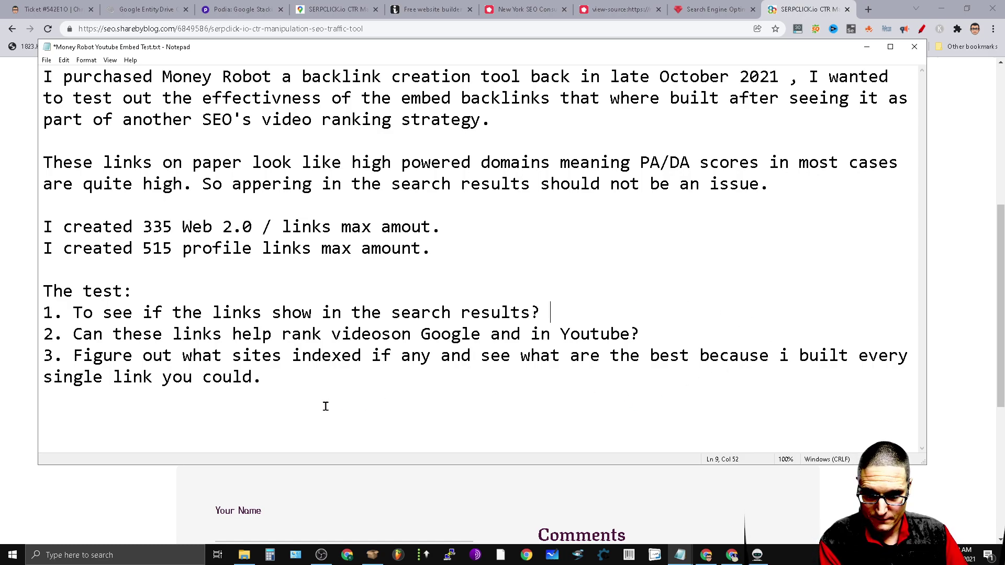
- Add numbered Results lines, with result 3 'No sites indexed in search results'
{"action": "left_click", "coordinate": [319, 390]}
{"action": "type", "text": "Results:"}
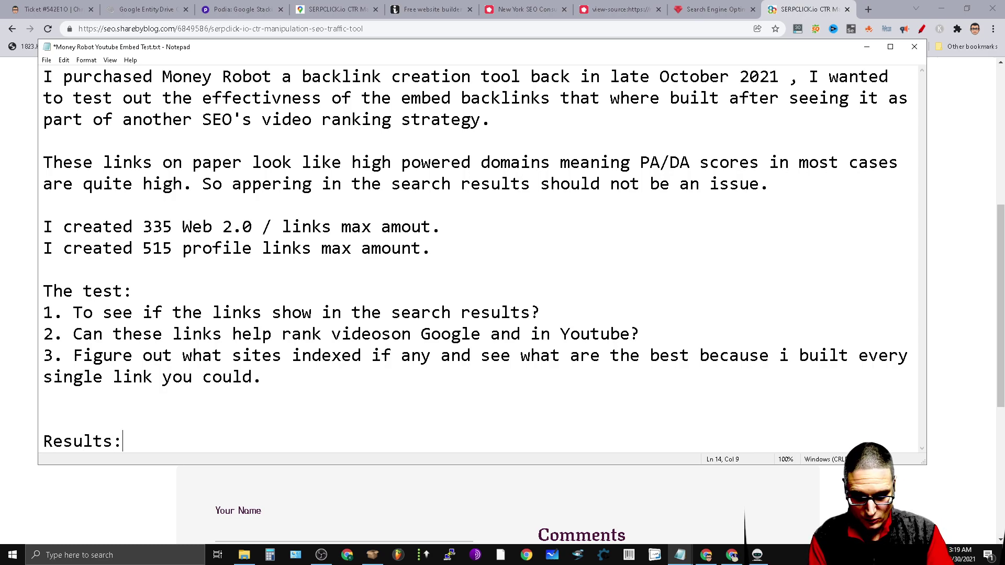
{"action": "key", "text": "Return"}
{"action": "type", "text": "1. Not 1 URL showed inside of the search results using site: search"}
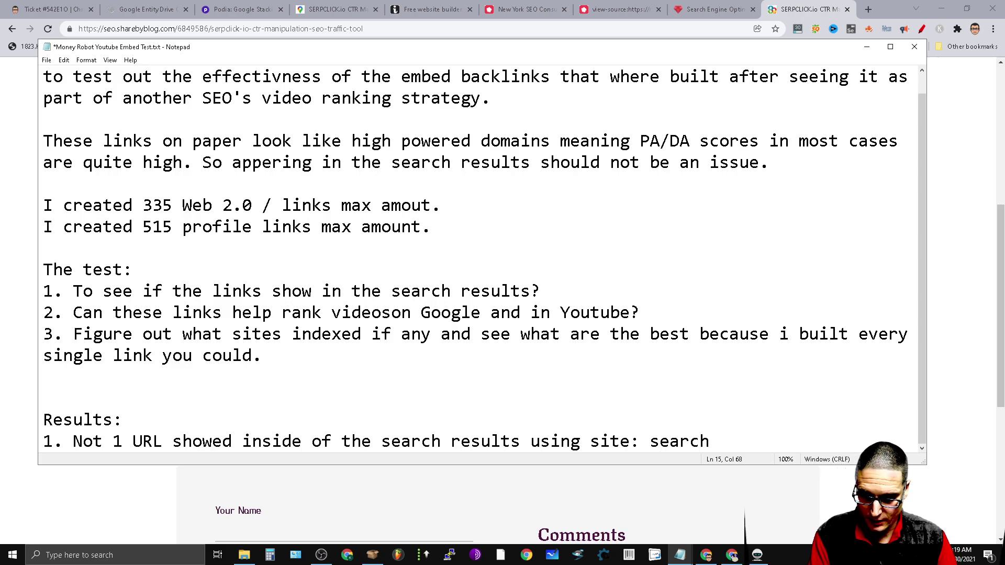
{"action": "key", "text": "Return"}
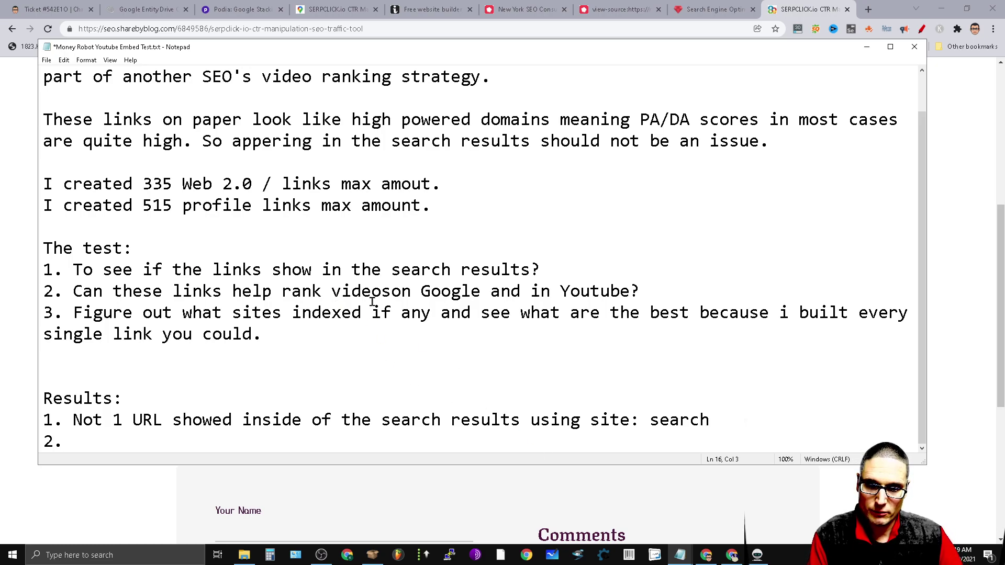
{"action": "left_click", "coordinate": [390, 293]}
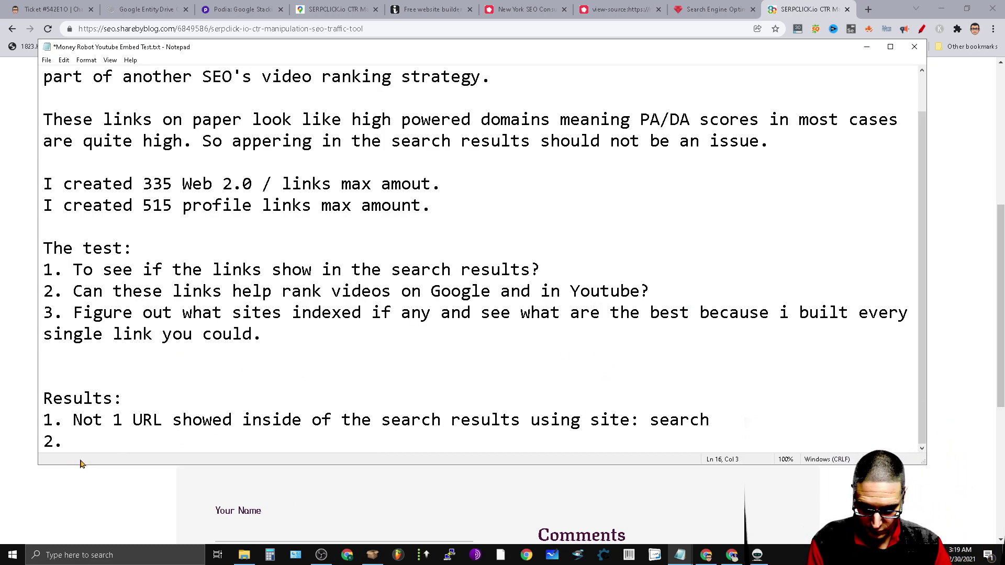
{"action": "key", "text": "Return"}
{"action": "type", "text": "3. No sites indexed in search re"}
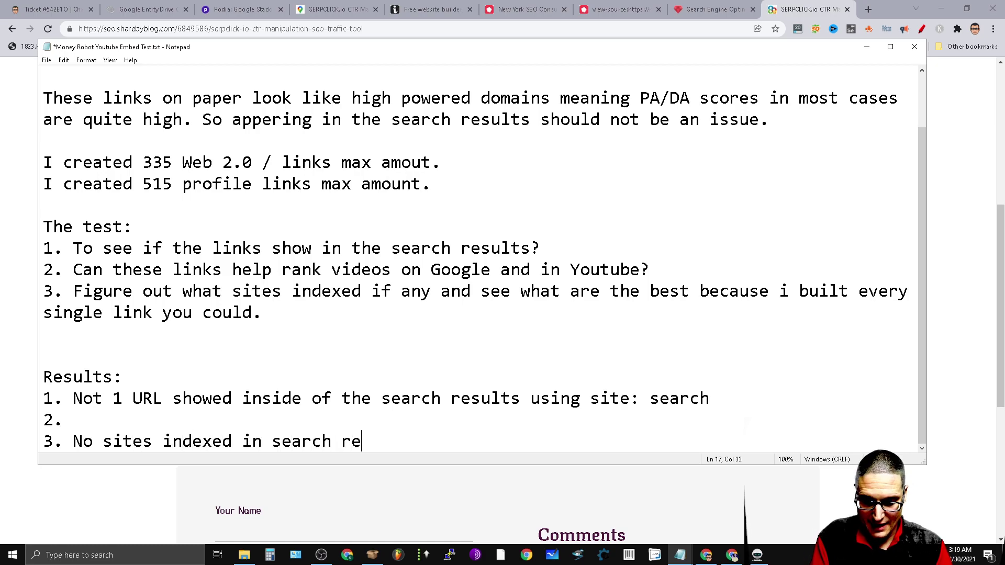
{"action": "key", "text": "Up"}
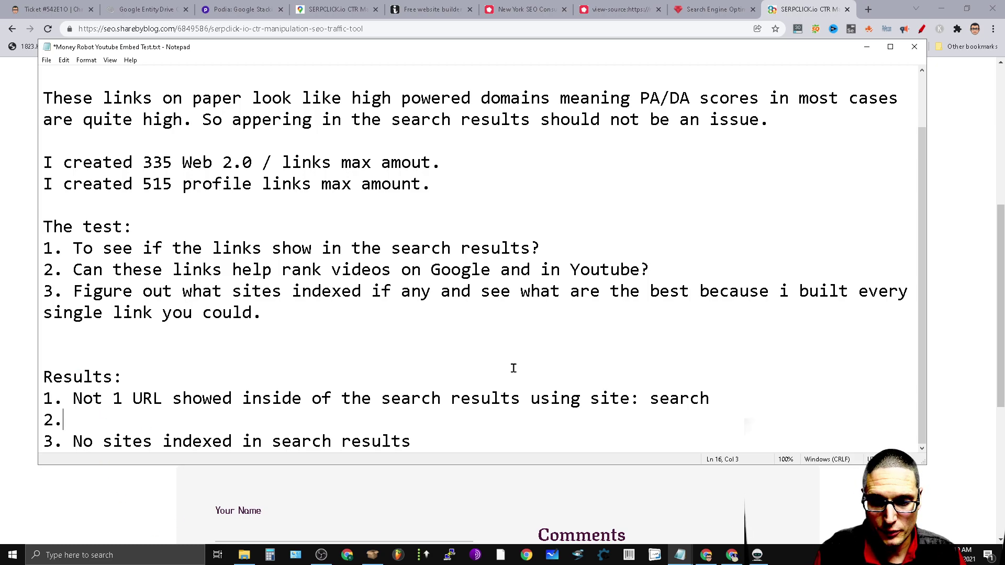
{"action": "left_click", "coordinate": [867, 48]}
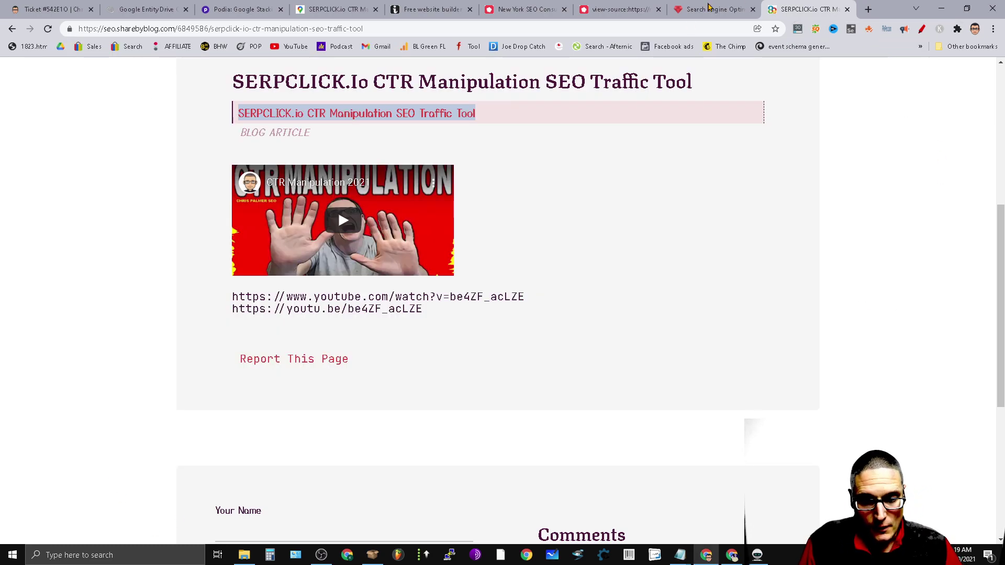
- Open a new Incognito window and load google.com
{"action": "left_click", "coordinate": [869, 8]}
{"action": "left_click", "coordinate": [733, 10]}
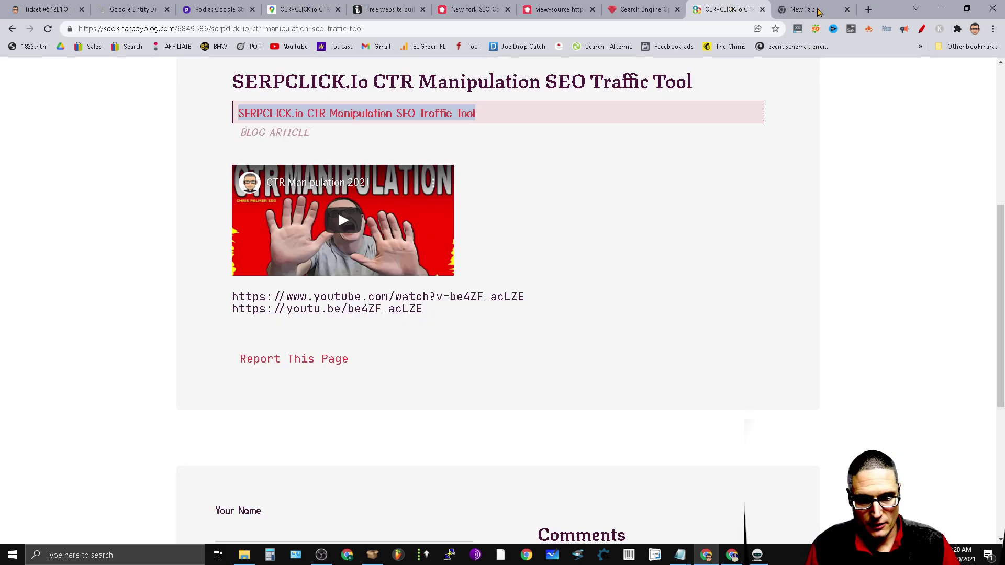
{"action": "left_click", "coordinate": [819, 12]}
{"action": "left_click", "coordinate": [435, 240]}
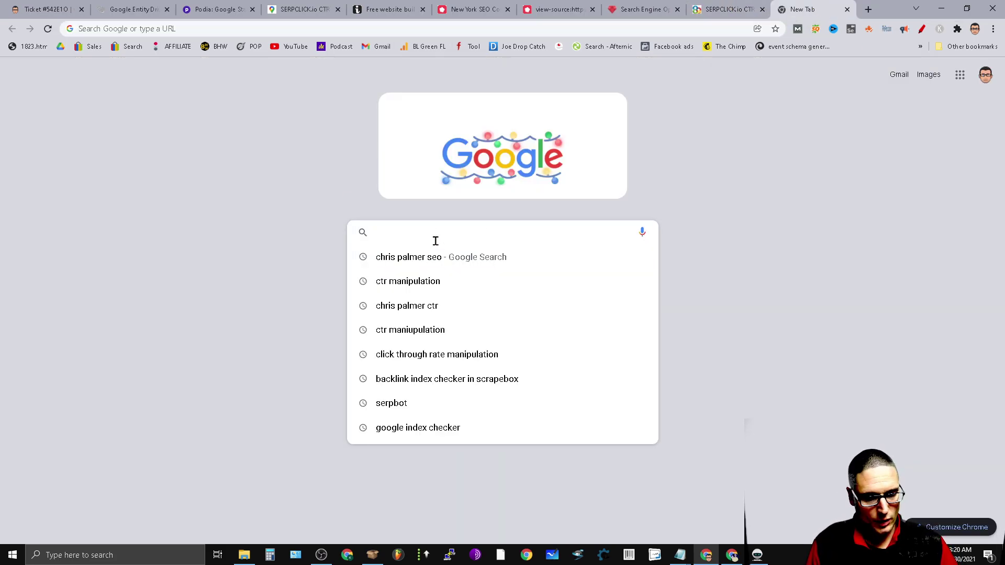
{"action": "left_click", "coordinate": [993, 29]}
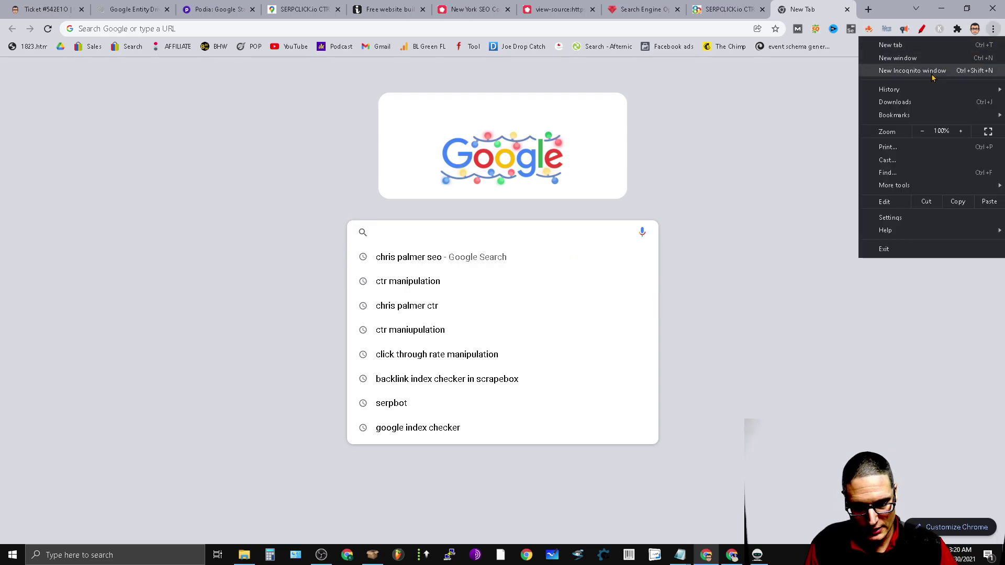
{"action": "left_click", "coordinate": [901, 73]}
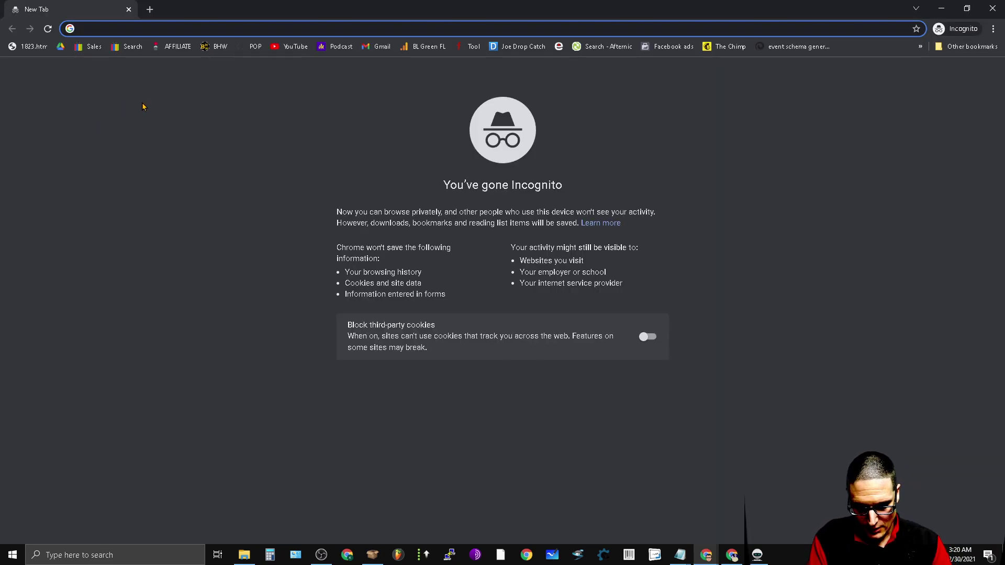
{"action": "type", "text": "google"}
{"action": "key", "text": "Return"}
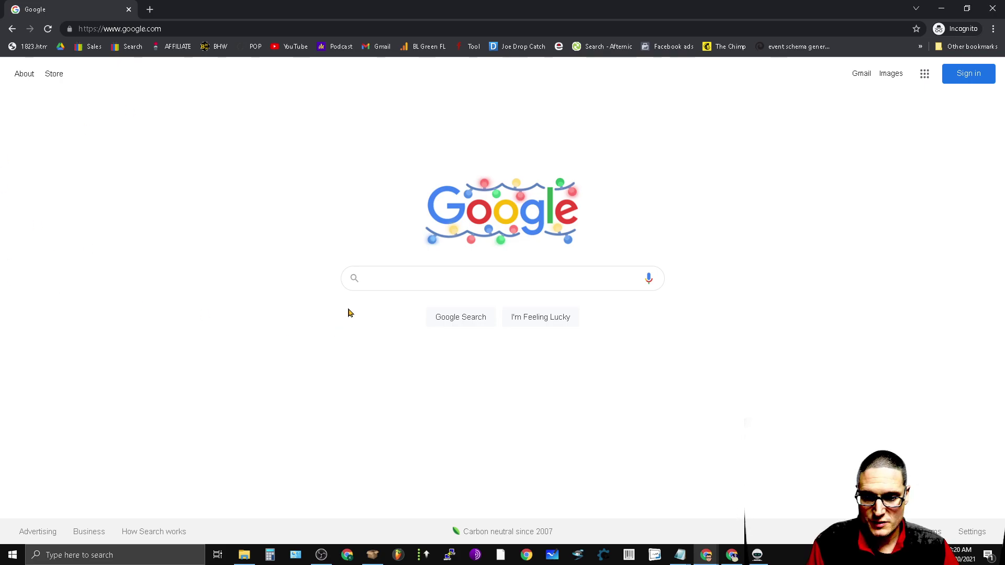
- Search Google for 'ctr manipulation' and open CTR Manipulation 2021 in a background tab
{"action": "type", "text": "ctr man"}
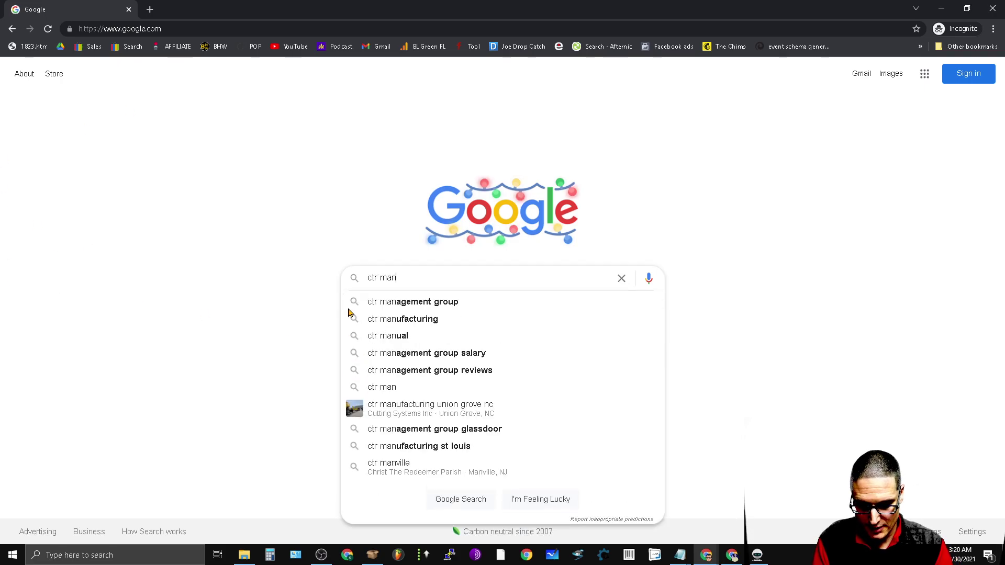
{"action": "type", "text": "ipulation"}
{"action": "key", "text": "Return"}
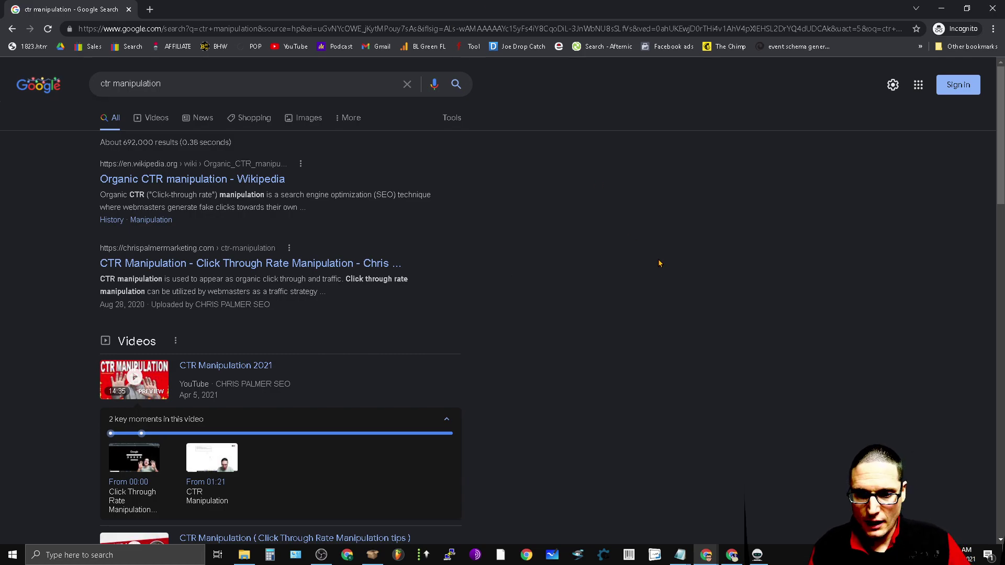
{"action": "scroll", "coordinate": [695, 314], "scroll_direction": "down", "scroll_amount": 3}
{"action": "scroll", "coordinate": [724, 254], "scroll_direction": "down", "scroll_amount": 6}
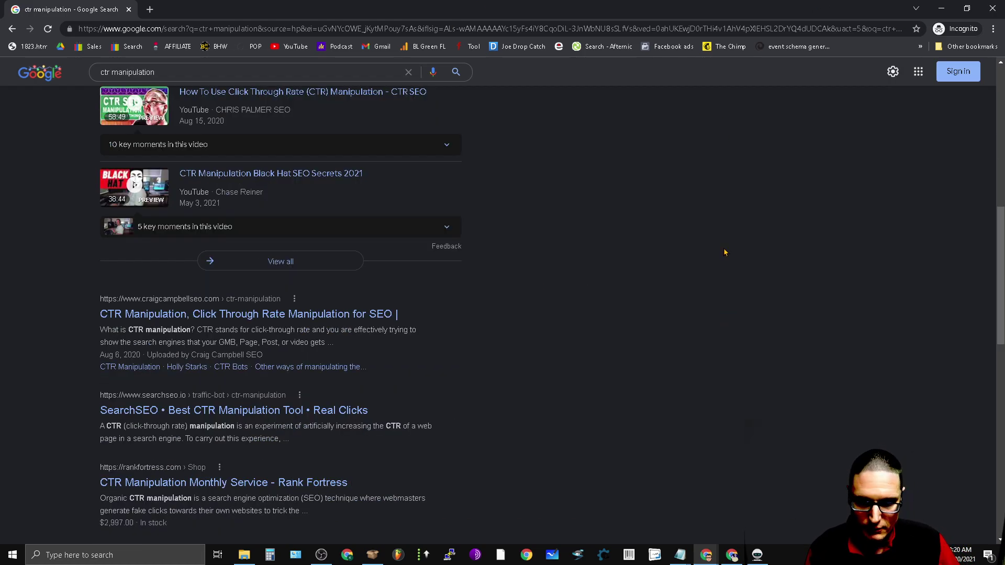
{"action": "scroll", "coordinate": [551, 417], "scroll_direction": "up", "scroll_amount": 6}
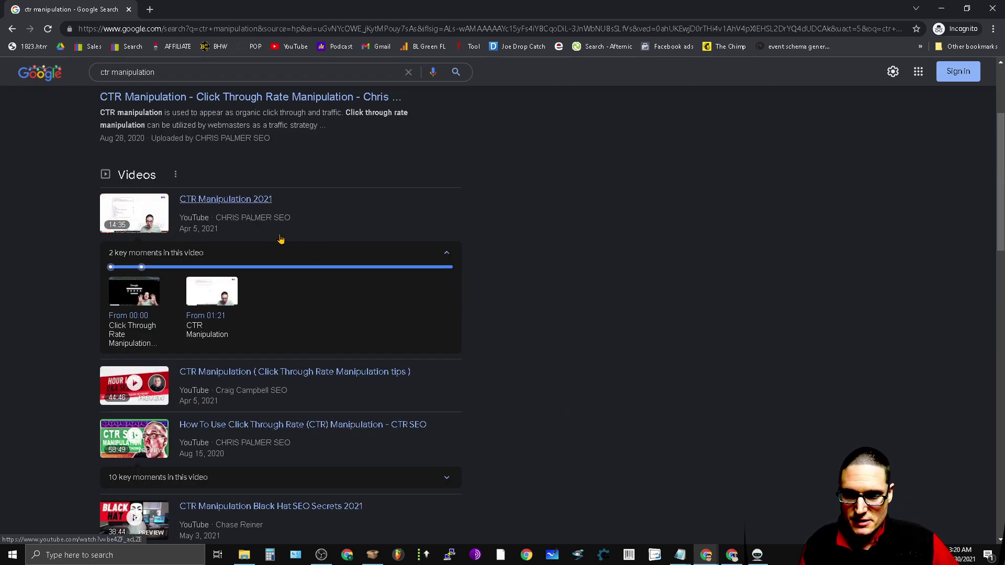
{"action": "mouse_move", "coordinate": [134, 212]}
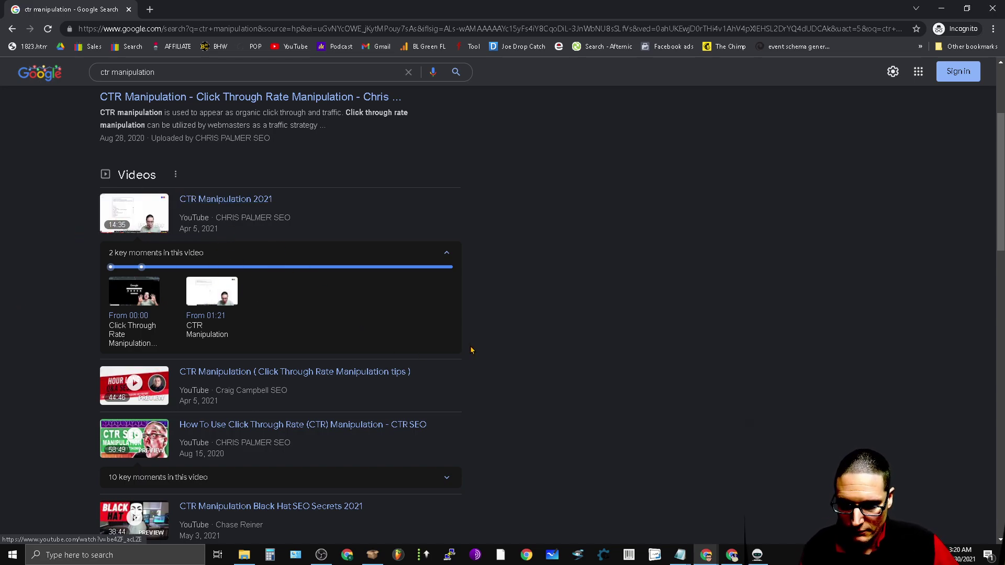
{"action": "scroll", "coordinate": [471, 350], "scroll_direction": "up", "scroll_amount": 3}
{"action": "middle_click", "coordinate": [136, 382]}
- Filter to Videos and search 'click through rate manipulation' instead
{"action": "left_click", "coordinate": [153, 123]}
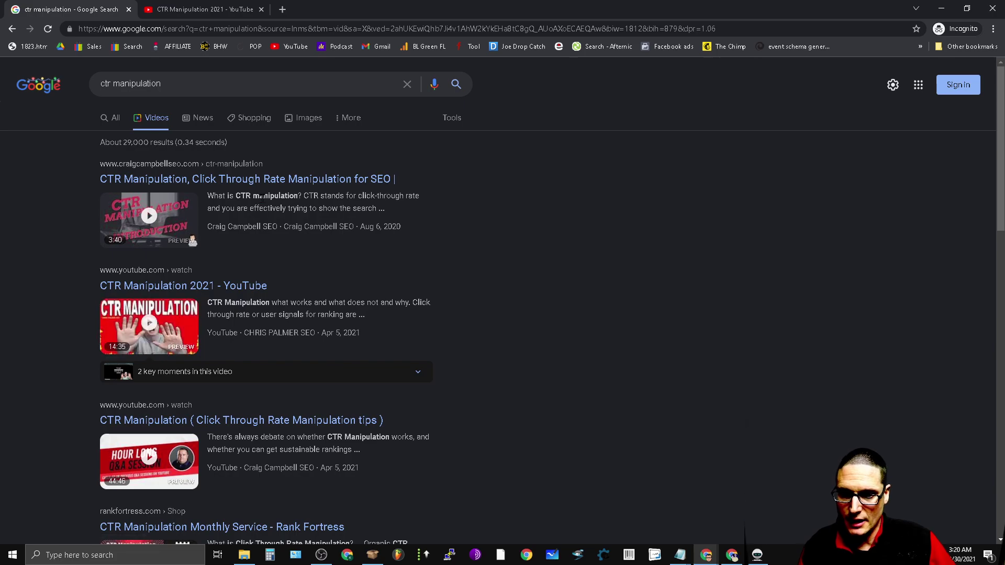
{"action": "left_click_drag", "start_coordinate": [317, 290], "coordinate": [99, 286]}
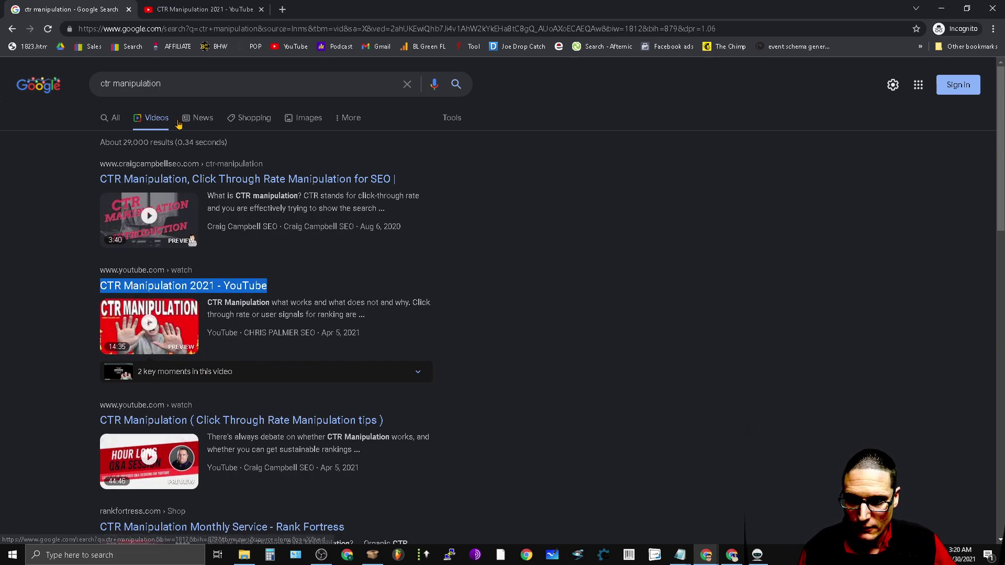
{"action": "left_click", "coordinate": [191, 81]}
{"action": "triple_click", "coordinate": [191, 79]}
{"action": "type", "text": "click t"}
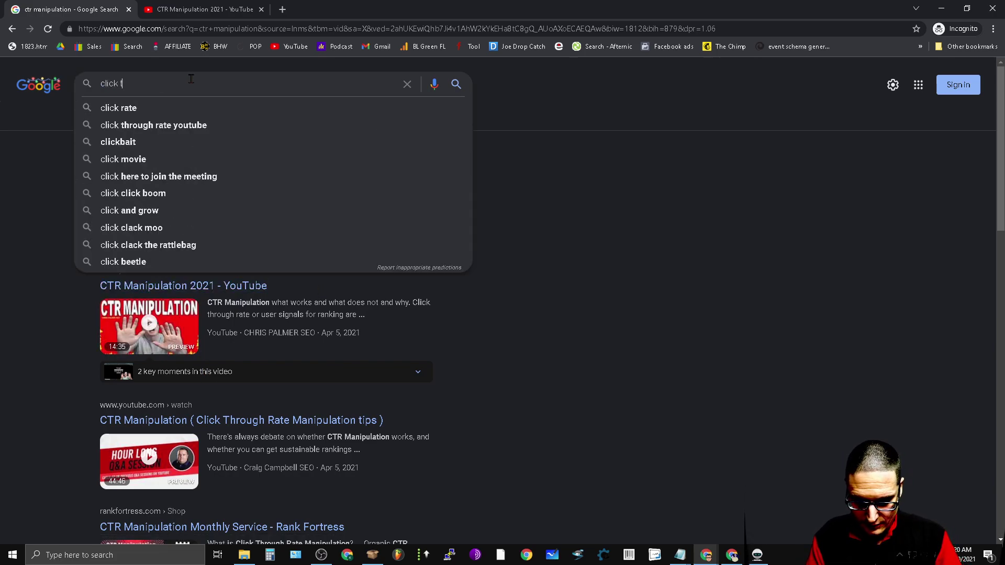
{"action": "type", "text": "hrough rate manipula"}
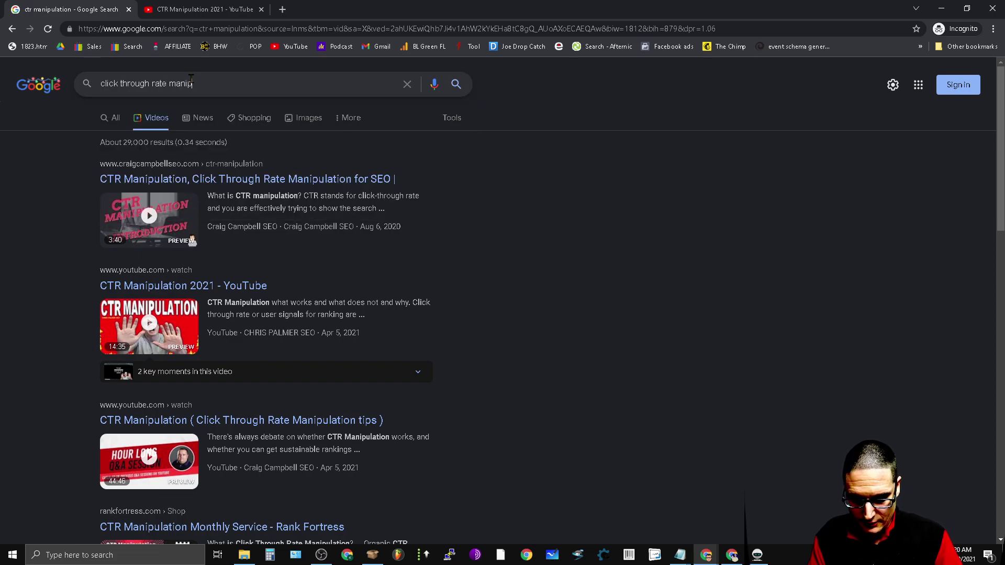
{"action": "type", "text": "tion"}
{"action": "key", "text": "Return"}
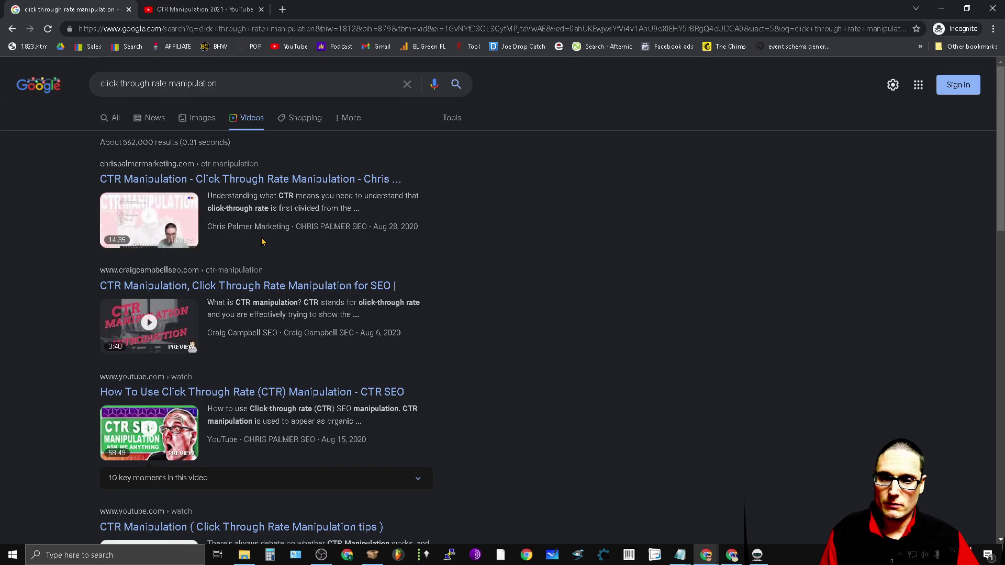
- Load the YouTube homepage in the video's tab
{"action": "key", "text": "ctrl+Tab"}
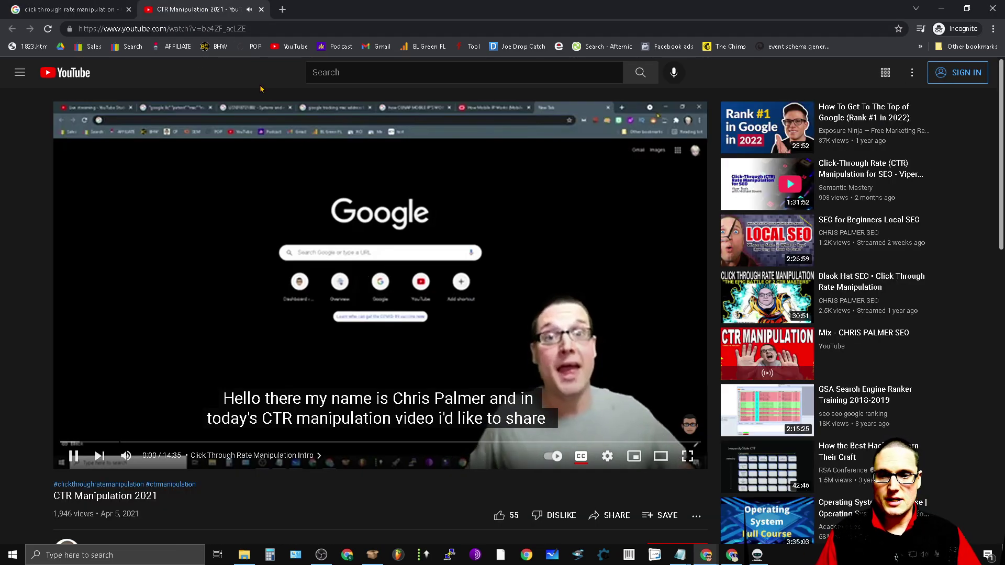
{"action": "key", "text": "ctrl+l"}
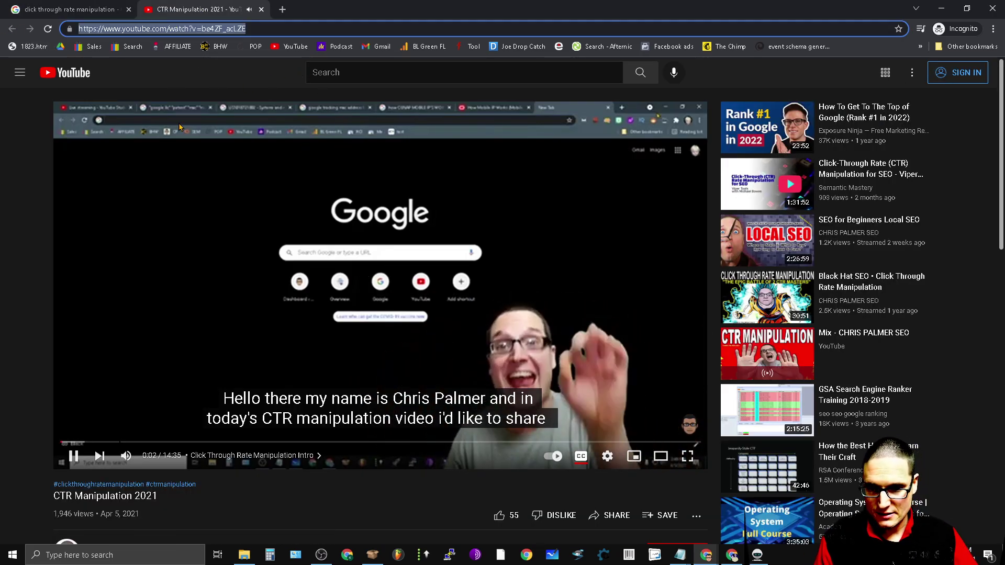
{"action": "type", "text": "y"}
{"action": "key", "text": "Down"}
{"action": "key", "text": "Down"}
{"action": "key", "text": "Return"}
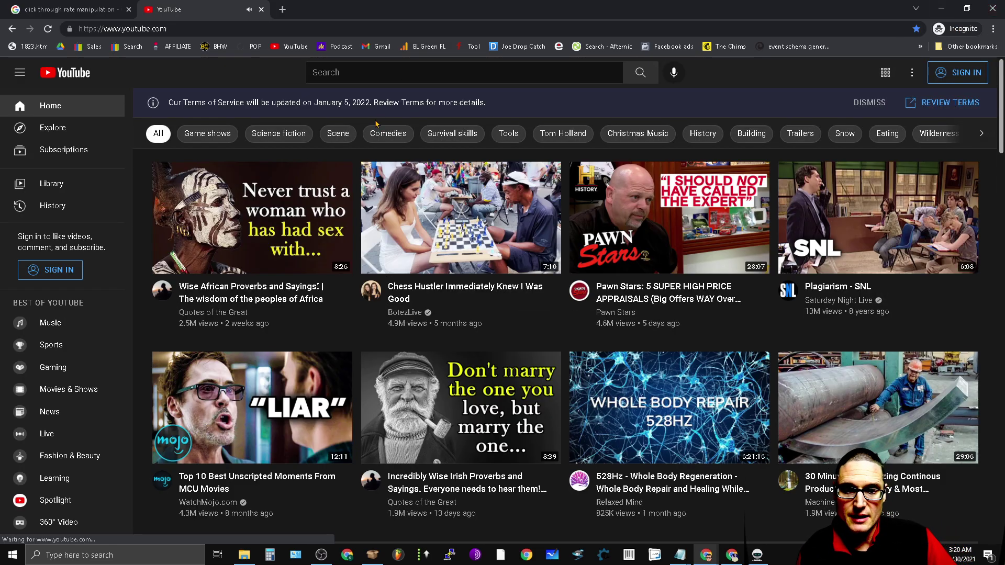
- Search YouTube for 'ctr manipulation' and confirm CTR Manipulation 2021 ranks second
{"action": "left_click", "coordinate": [375, 73]}
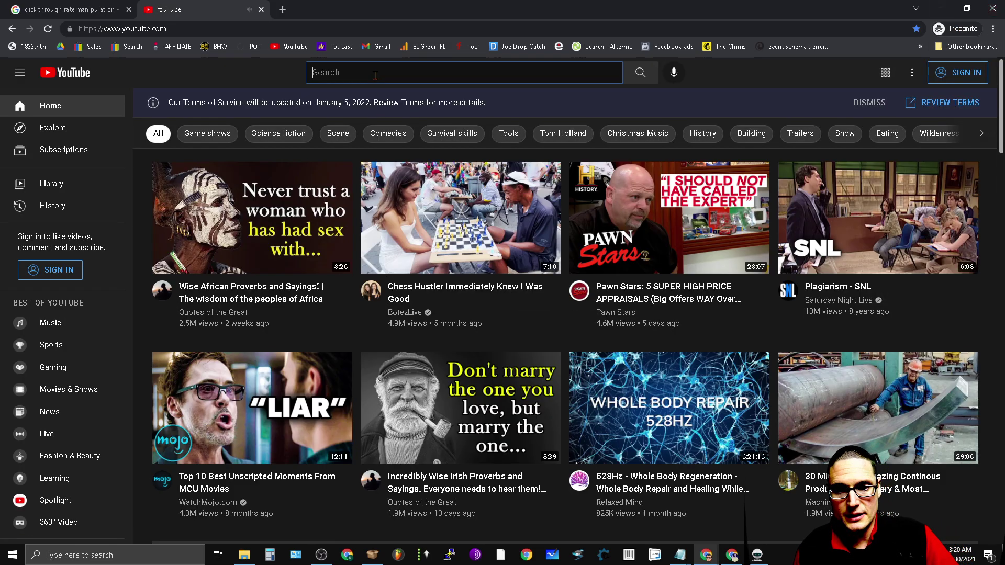
{"action": "type", "text": "ctr mani"}
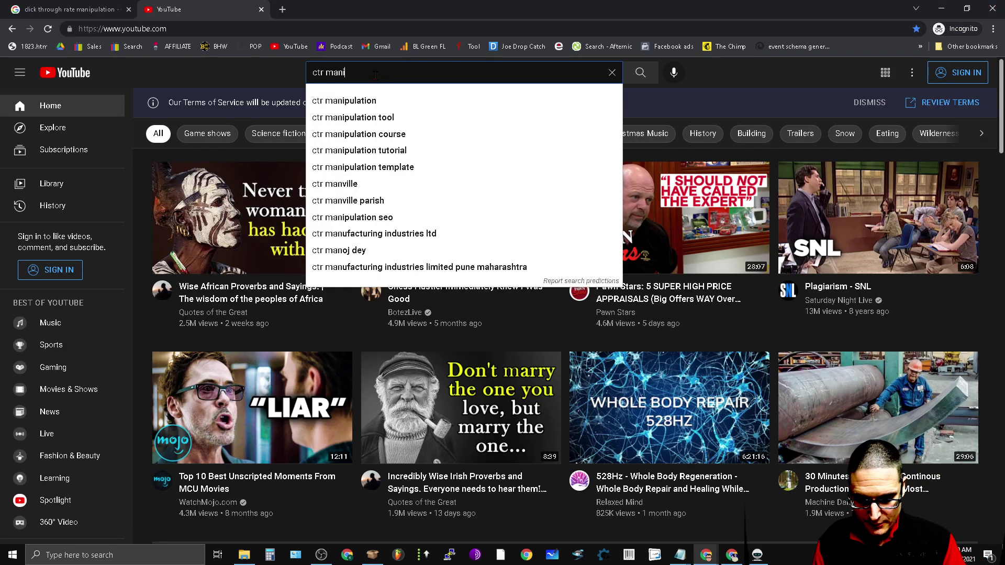
{"action": "type", "text": "pulatio"}
{"action": "type", "text": "n"}
{"action": "key", "text": "Return"}
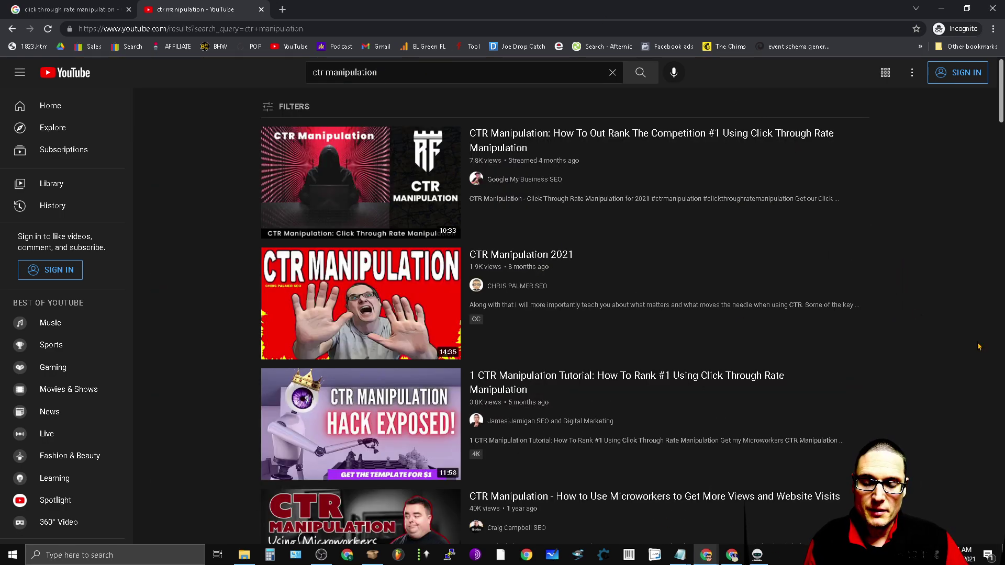
{"action": "mouse_move", "coordinate": [360, 516]}
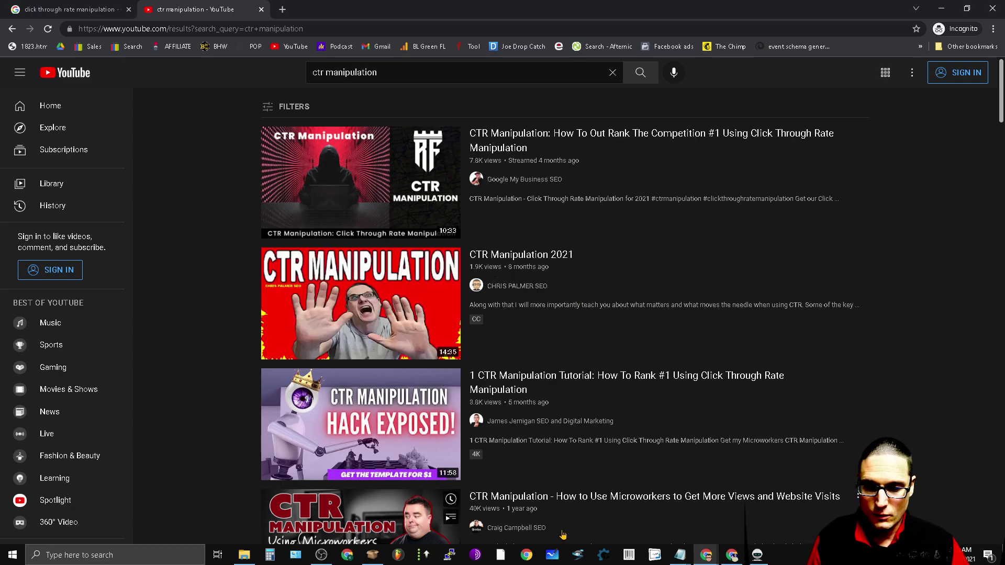
{"action": "scroll", "coordinate": [563, 535], "scroll_direction": "down", "scroll_amount": 10}
{"action": "scroll", "coordinate": [651, 383], "scroll_direction": "down", "scroll_amount": 6}
{"action": "scroll", "coordinate": [651, 383], "scroll_direction": "down", "scroll_amount": 6}
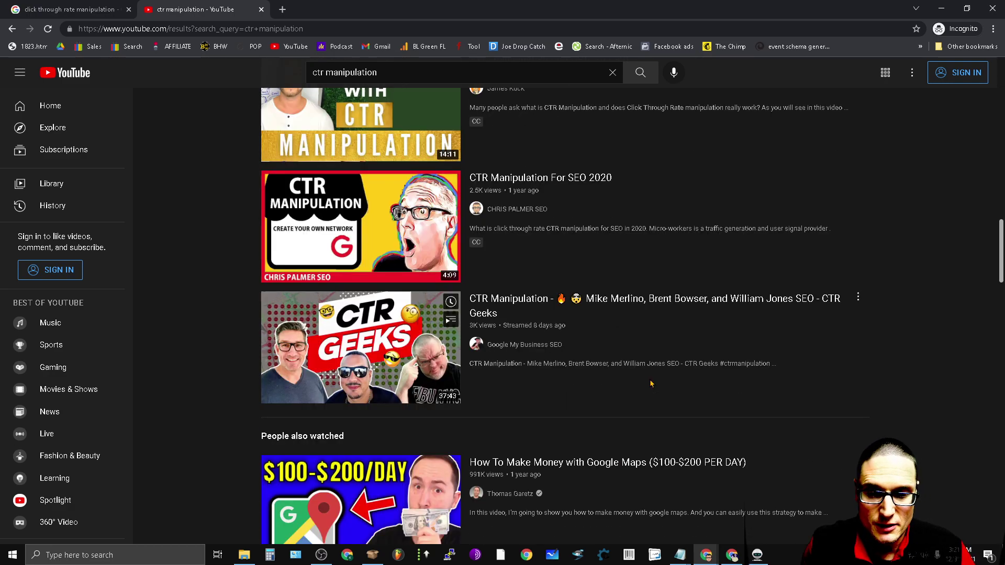
{"action": "mouse_move", "coordinate": [360, 347]}
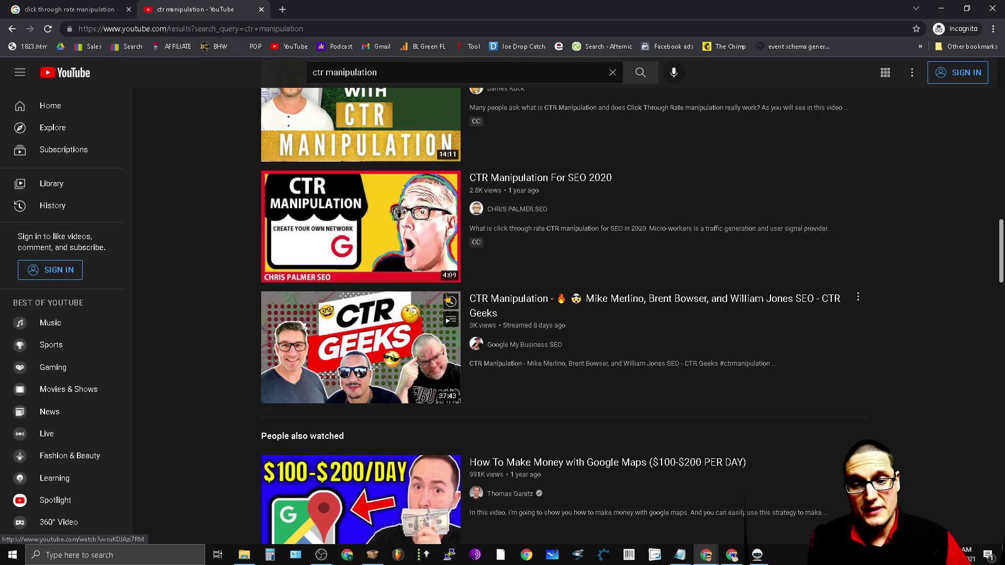
{"action": "scroll", "coordinate": [446, 301], "scroll_direction": "up", "scroll_amount": 3}
{"action": "scroll", "coordinate": [442, 305], "scroll_direction": "up", "scroll_amount": 15}
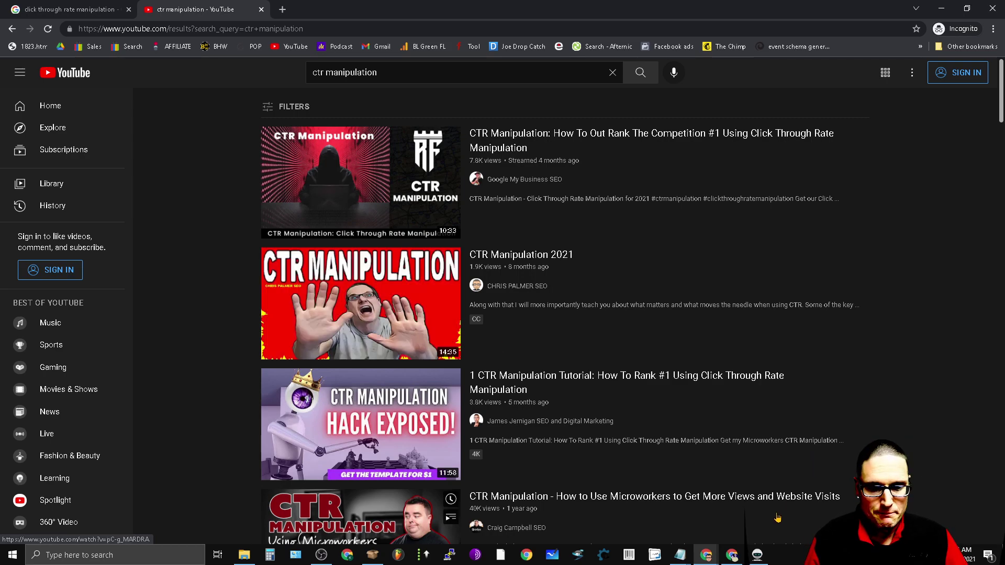
{"action": "left_click", "coordinate": [372, 554]}
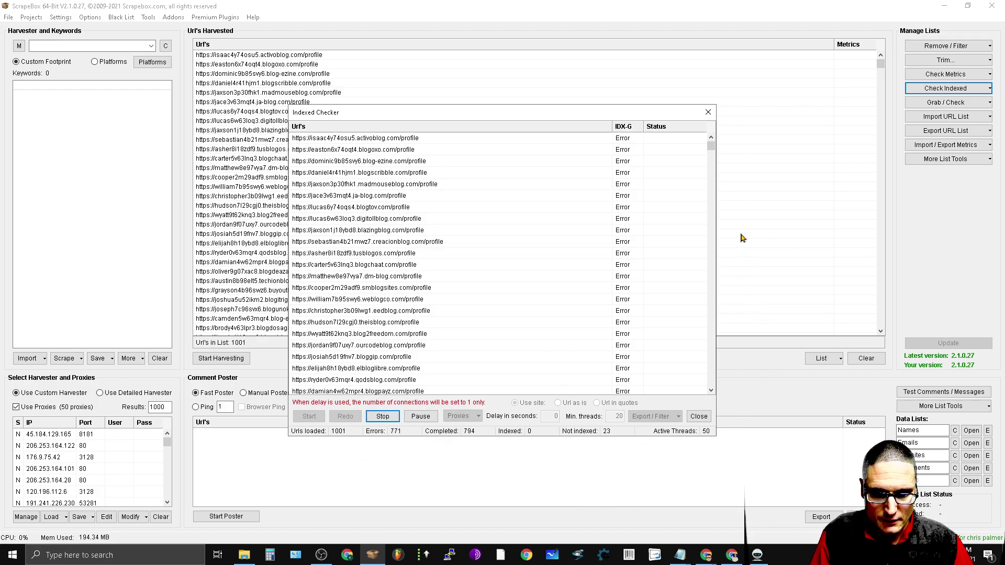
- Scroll the ScrapeBox Indexed Checker results and watch the counters: 912 completed, zero indexed
{"action": "mouse_move", "coordinate": [711, 149]}
{"action": "left_mouse_down"}
{"action": "mouse_move", "coordinate": [730, 241]}
{"action": "mouse_move", "coordinate": [730, 214]}
{"action": "left_mouse_up"}
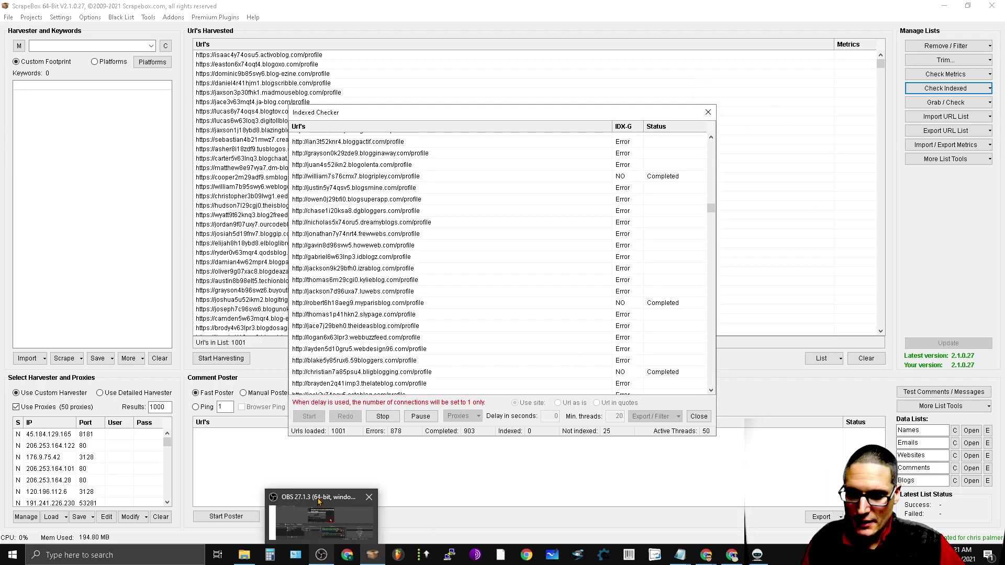
{"action": "left_click", "coordinate": [321, 502]}
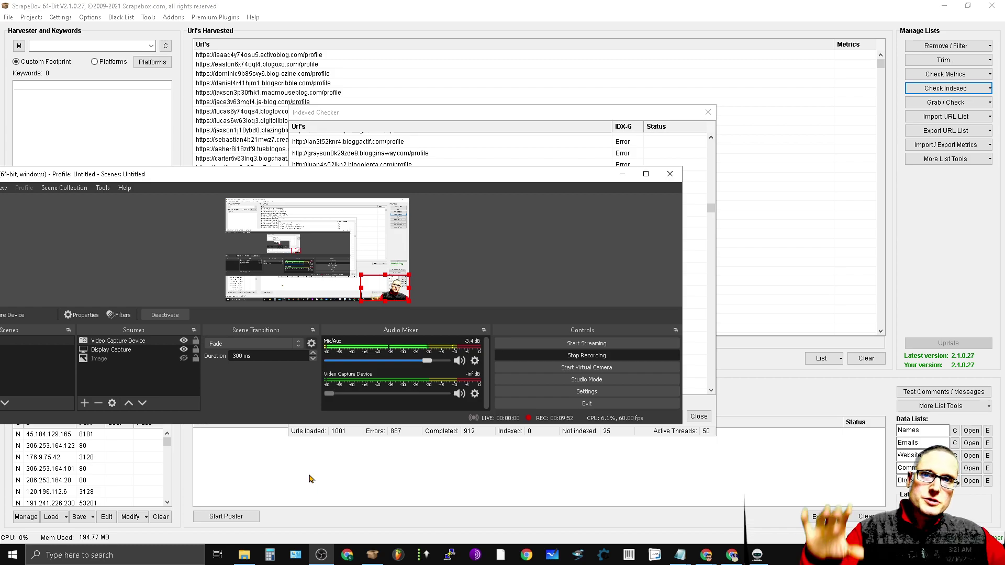